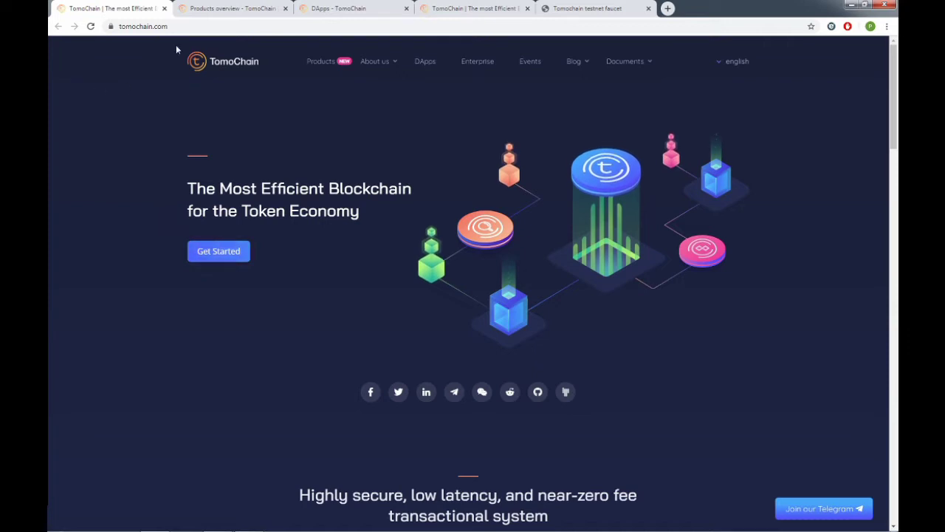
# Browse the TomoChain products overview documentation.
pyautogui.click(225, 8)
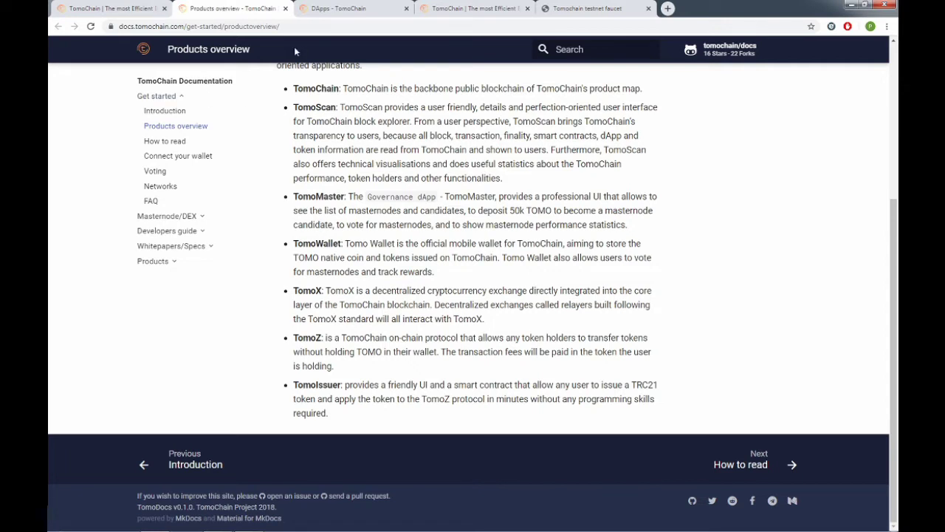
pyautogui.scroll(1, 320, 104)
pyautogui.scroll(-1, 320, 104)
# Scroll down through the TomoChain DApps listings.
pyautogui.click(347, 9)
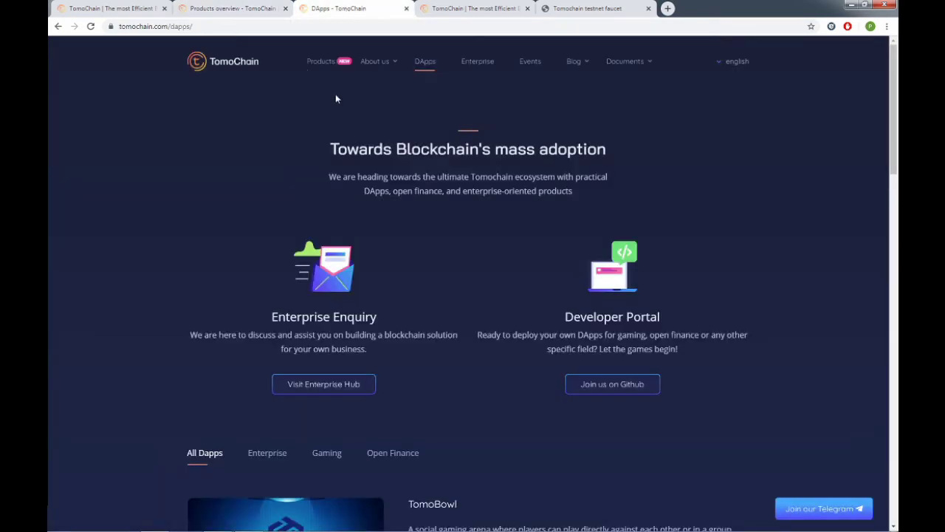
pyautogui.scroll(-2, 415, 222)
pyautogui.scroll(-3, 414, 225)
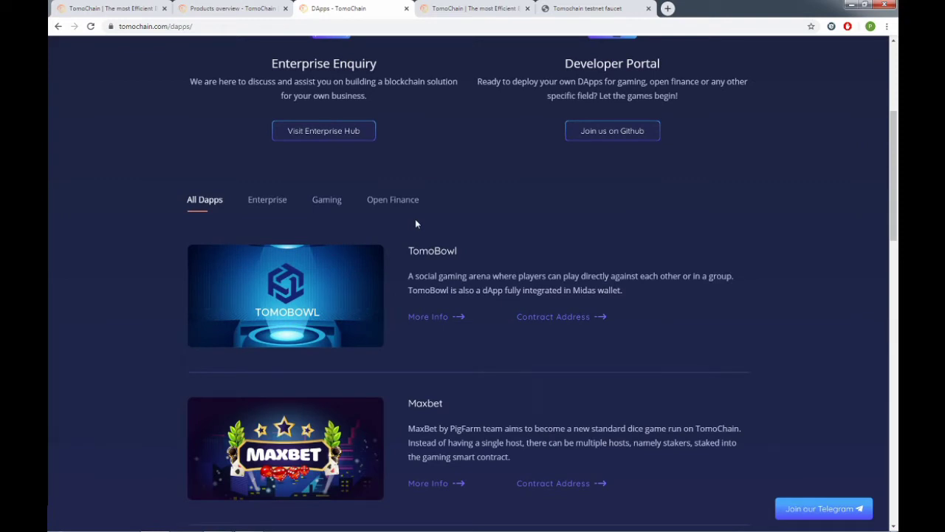
pyautogui.scroll(-2, 415, 219)
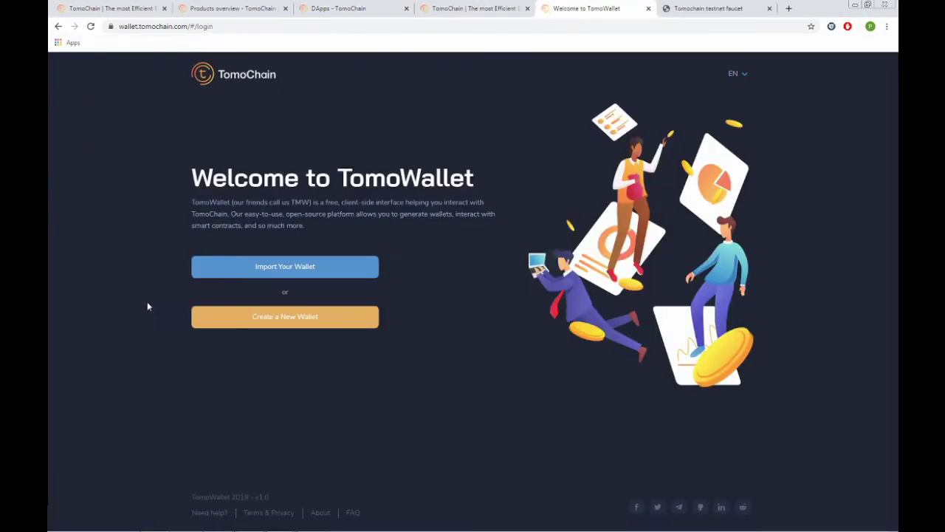
# Import the existing wallet by entering its 12-word recovery phrase.
pyautogui.click(251, 271)
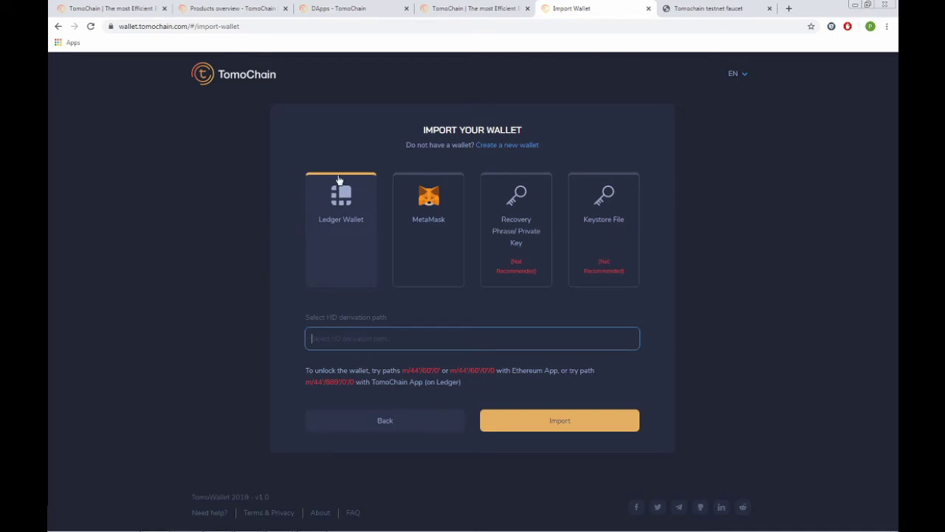
pyautogui.click(493, 230)
pyautogui.click(402, 322)
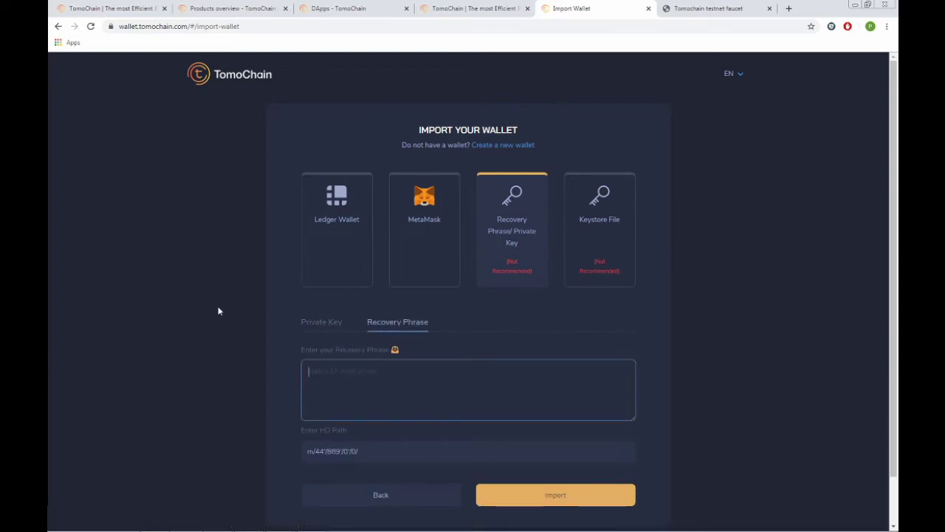
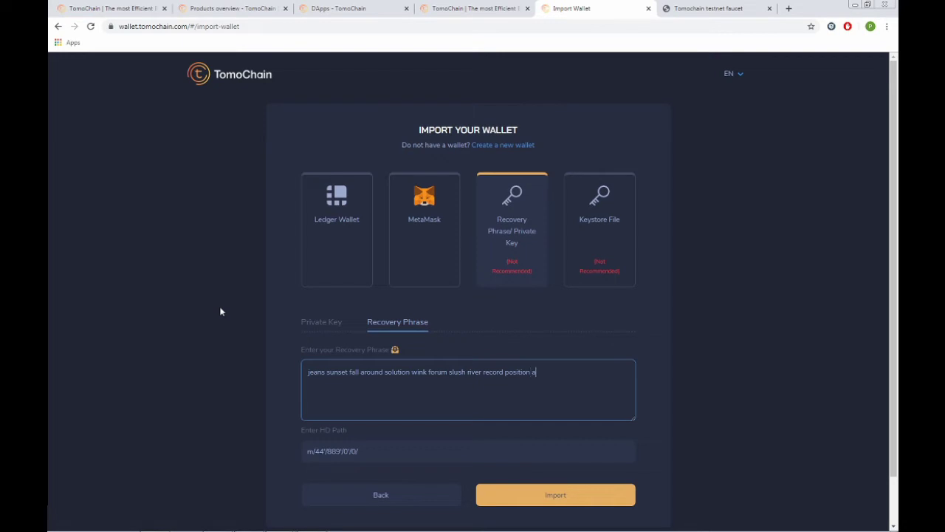
pyautogui.click(535, 495)
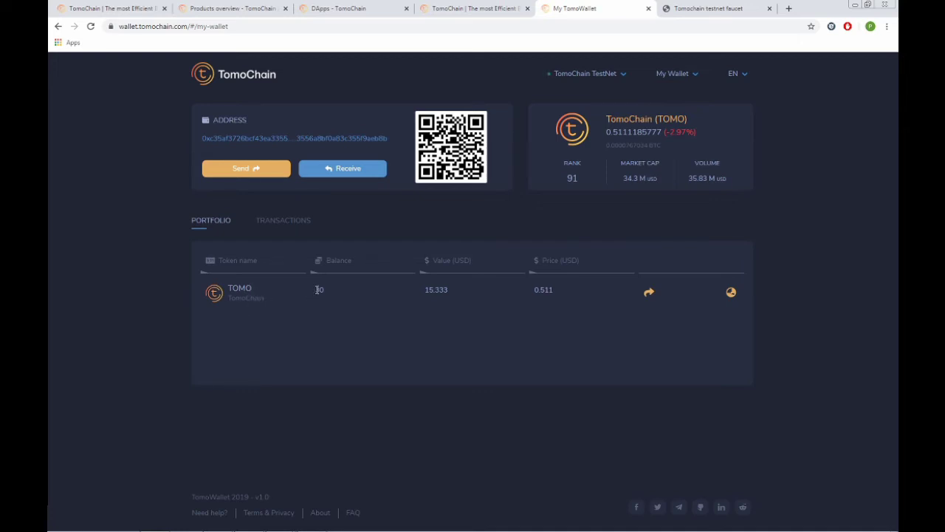
# Check the transaction history, then copy the wallet address from the Portfolio.
pyautogui.click(279, 225)
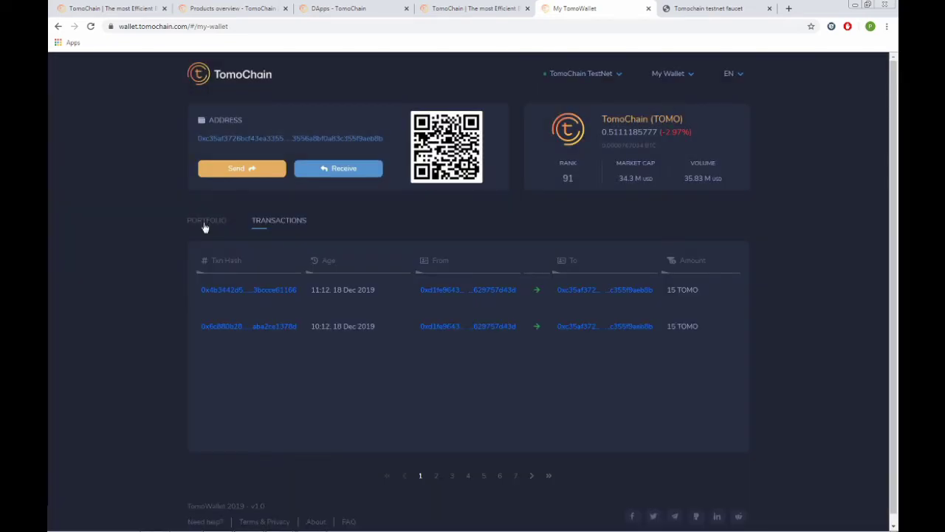
pyautogui.click(206, 223)
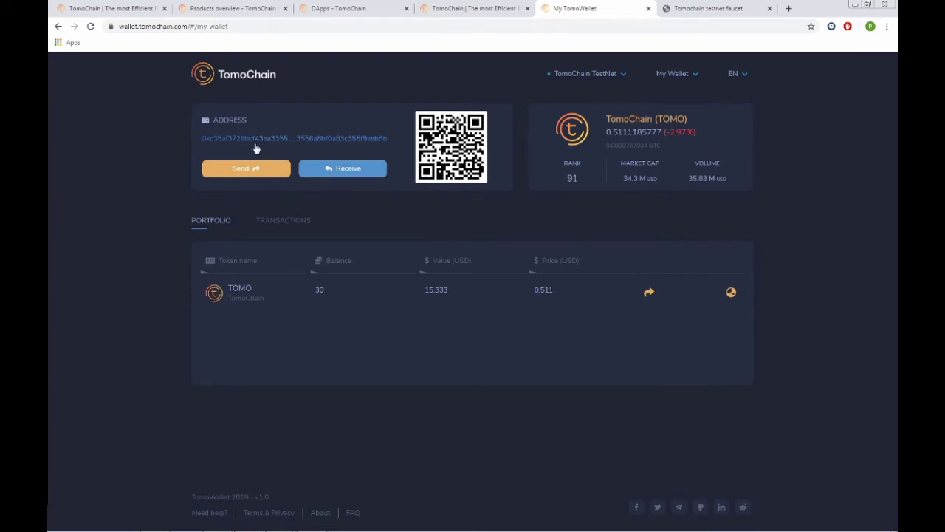
pyautogui.click(257, 142)
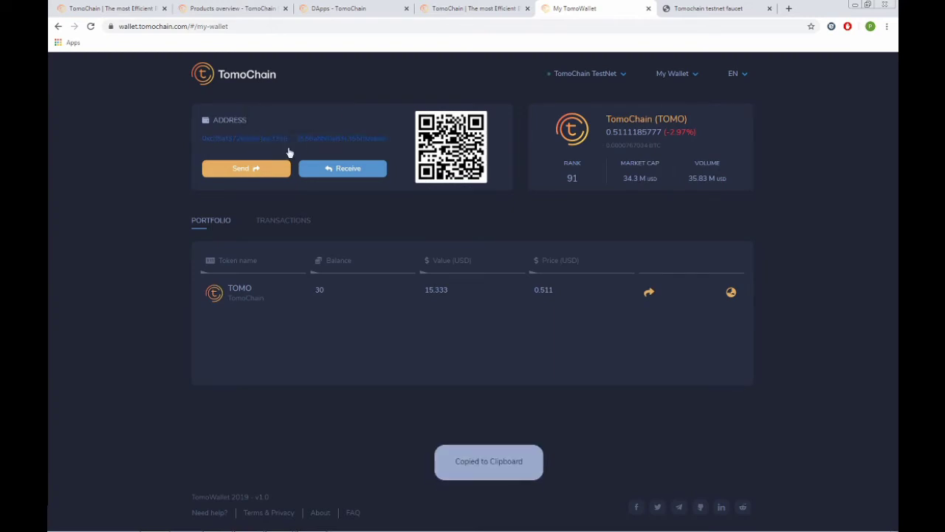
# Request 15 TOMO from the testnet faucet for the autofilled wallet address, passing the robot check.
pyautogui.click(716, 5)
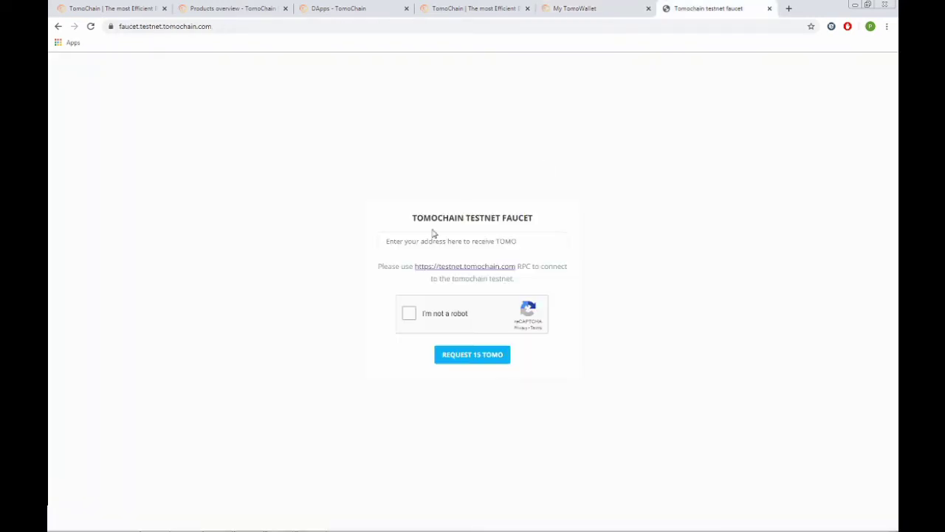
pyautogui.click(417, 242)
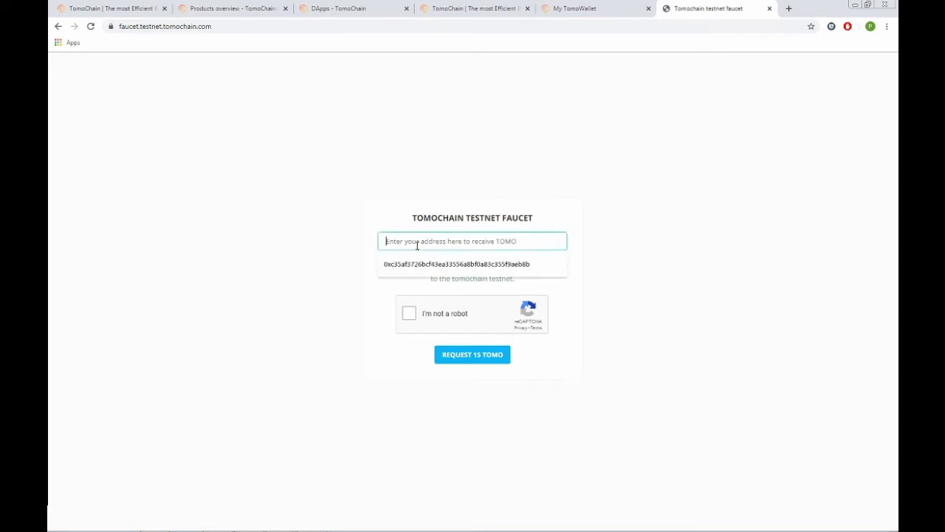
pyautogui.click(415, 263)
pyautogui.click(408, 313)
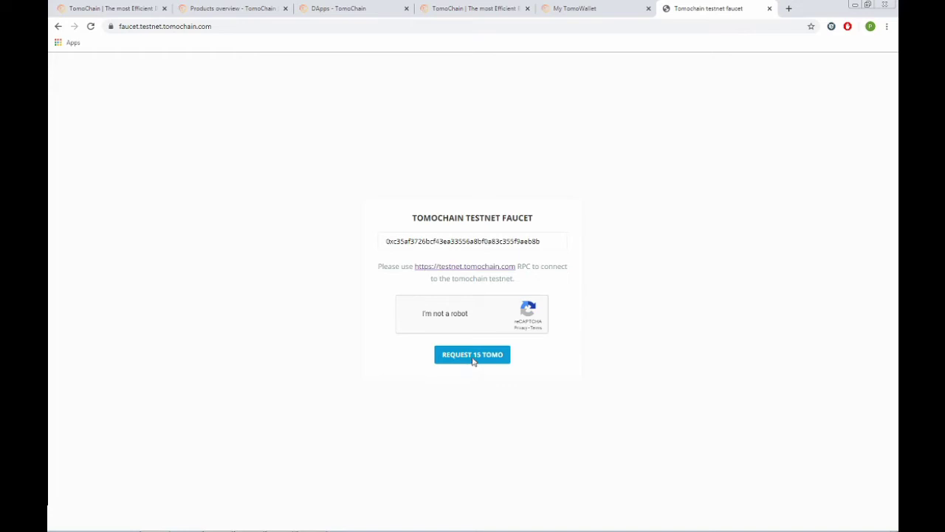
pyautogui.click(473, 356)
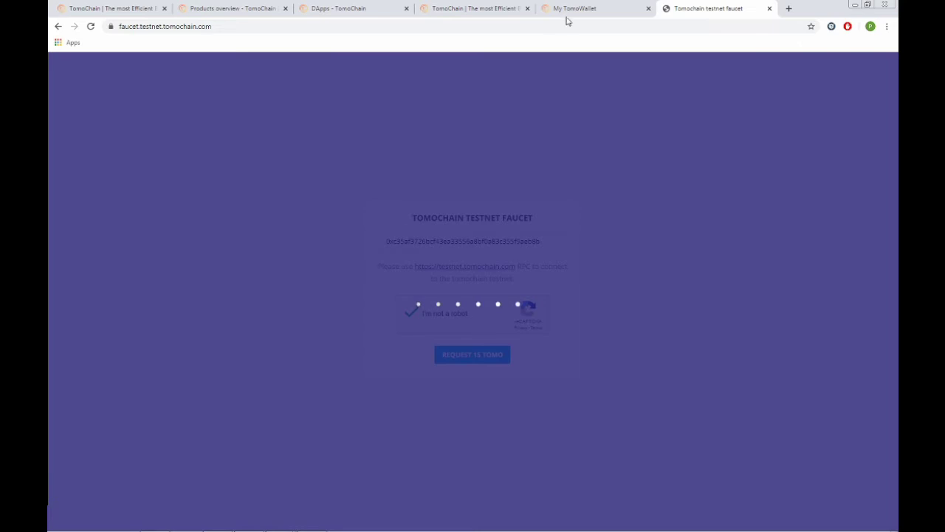
pyautogui.click(576, 12)
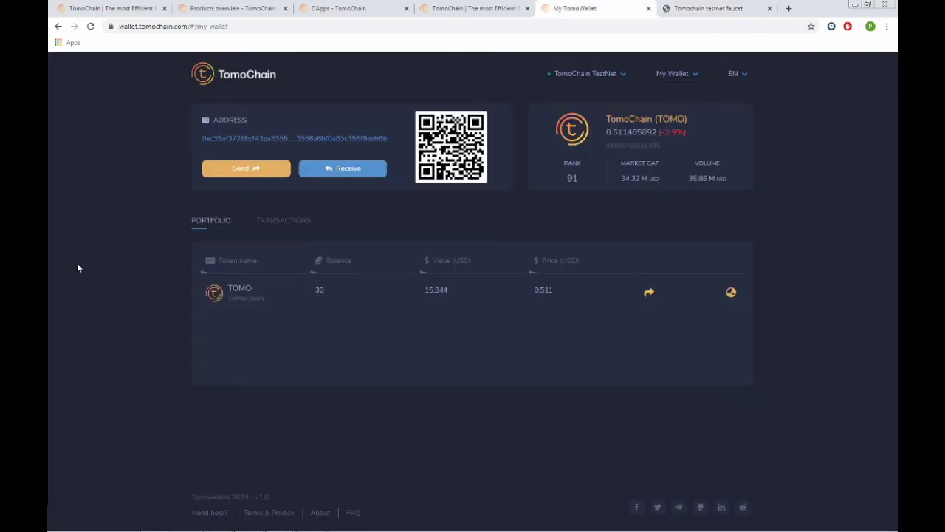
# Load the wallet page URL in a new incognito window, restored down and placed over the main window.
pyautogui.click(231, 26)
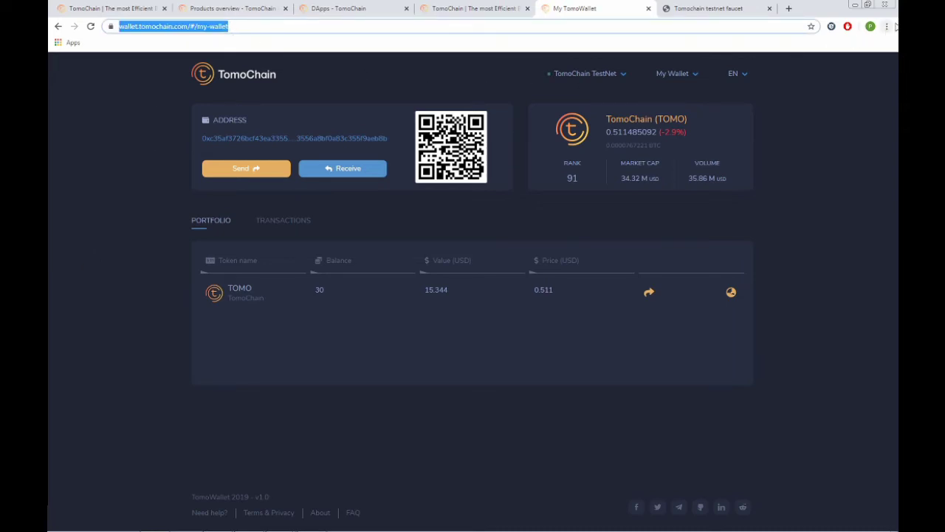
pyautogui.click(890, 27)
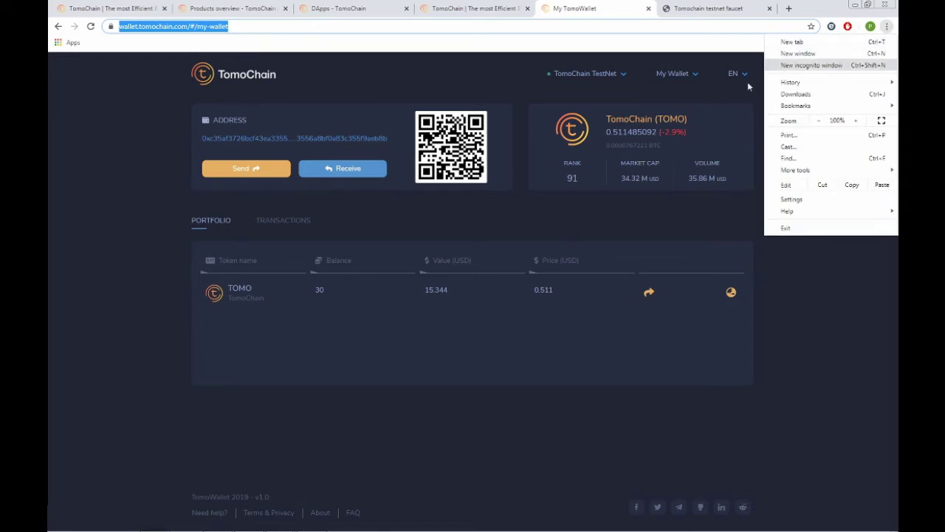
pyautogui.click(835, 65)
pyautogui.hotkey('ctrl', 'v')
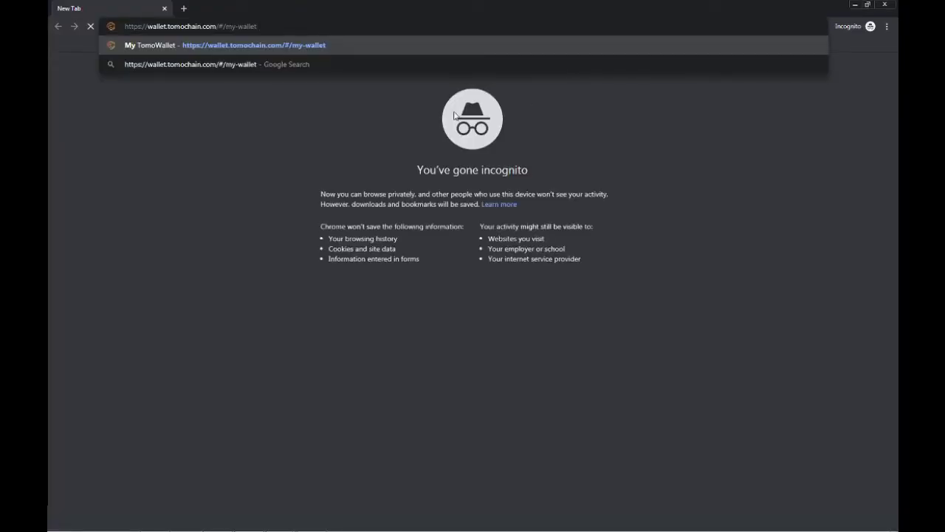
pyautogui.press('Return')
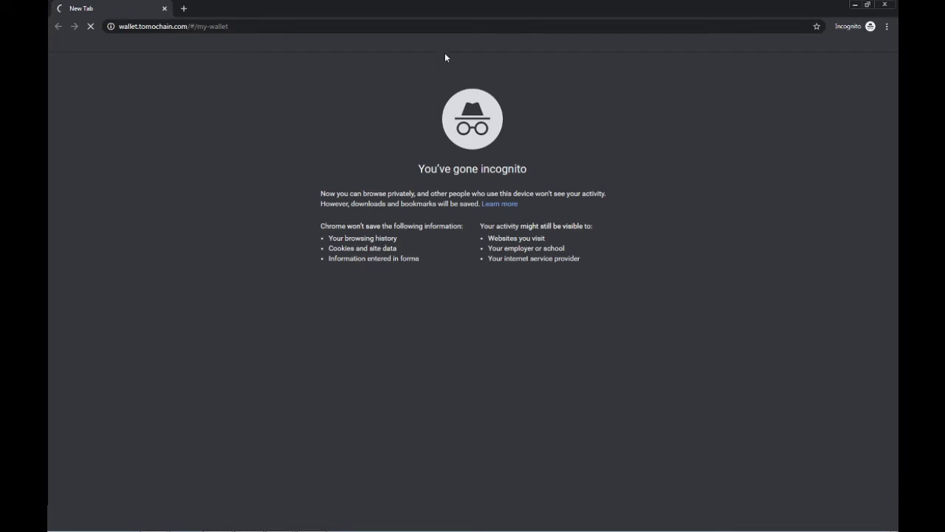
pyautogui.click(867, 6)
pyautogui.moveTo(473, 23); pyautogui.dragTo(648, 91)
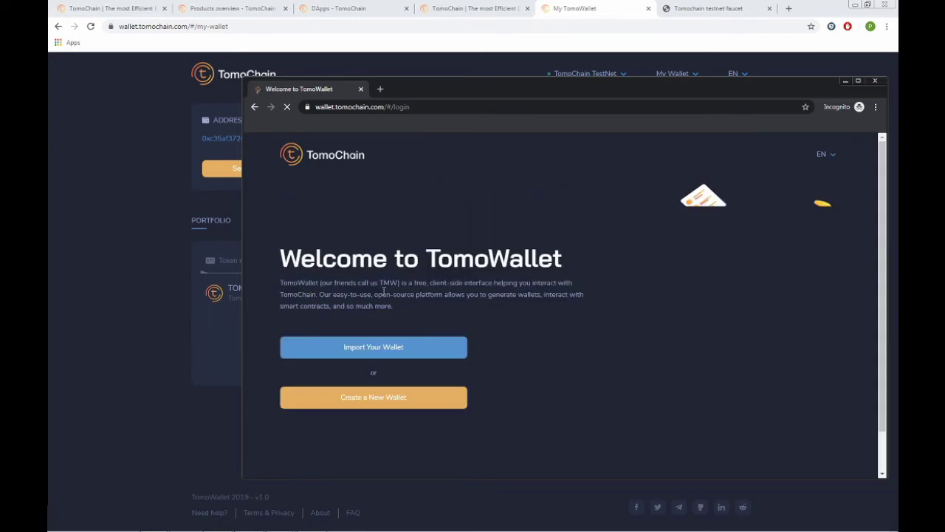
# Start creating a new wallet and proceed to its recovery phrase page.
pyautogui.click(382, 399)
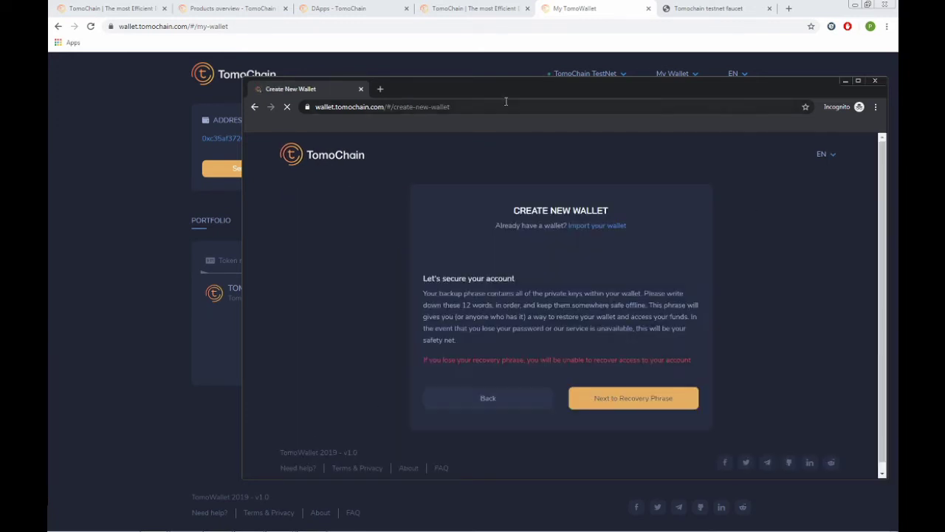
pyautogui.moveTo(507, 94); pyautogui.dragTo(505, 77)
pyautogui.scroll(-1, 648, 302)
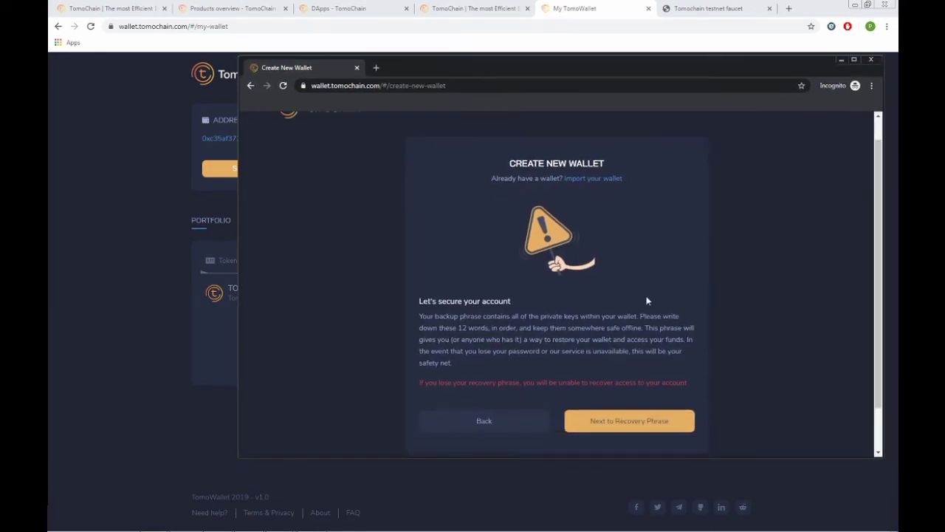
pyautogui.click(612, 405)
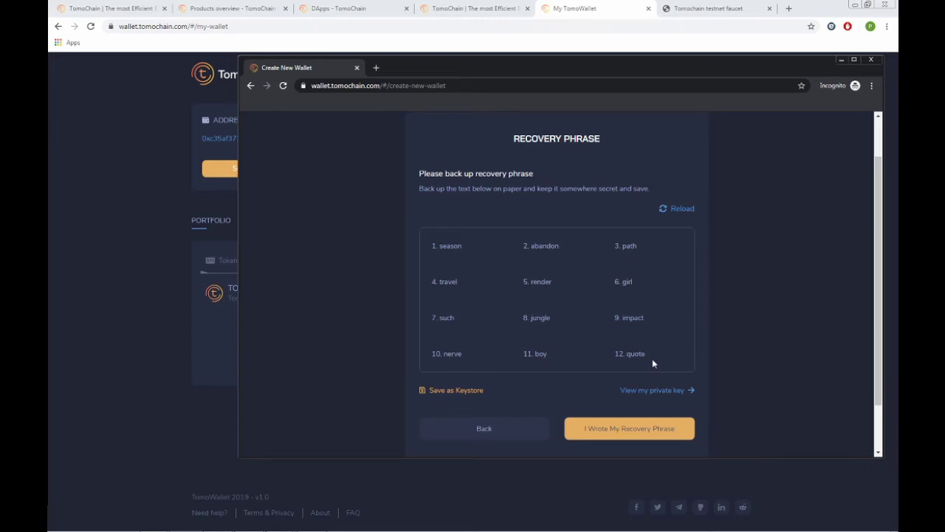
# Copy the twelve recovery words into Notepad++ and mark the phrase as written down.
pyautogui.moveTo(653, 359); pyautogui.dragTo(434, 246)
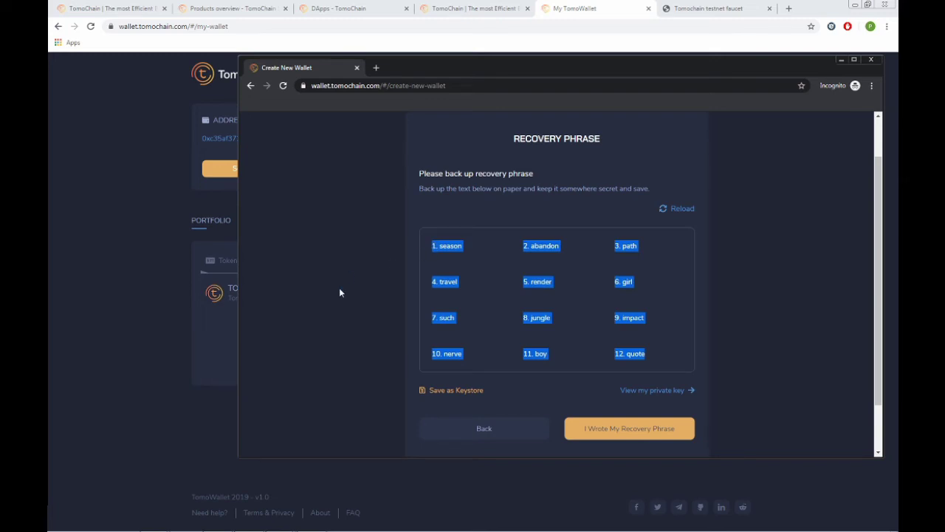
pyautogui.moveTo(249, 522)
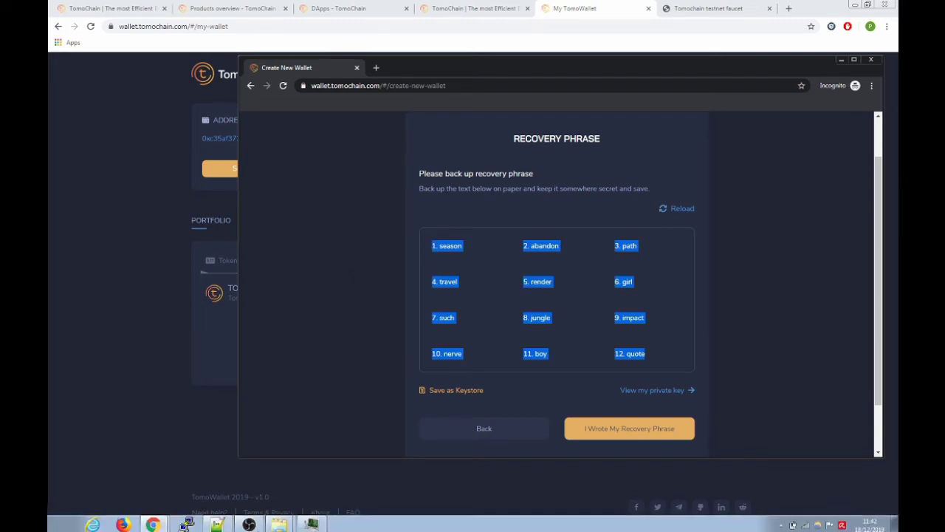
pyautogui.click(217, 522)
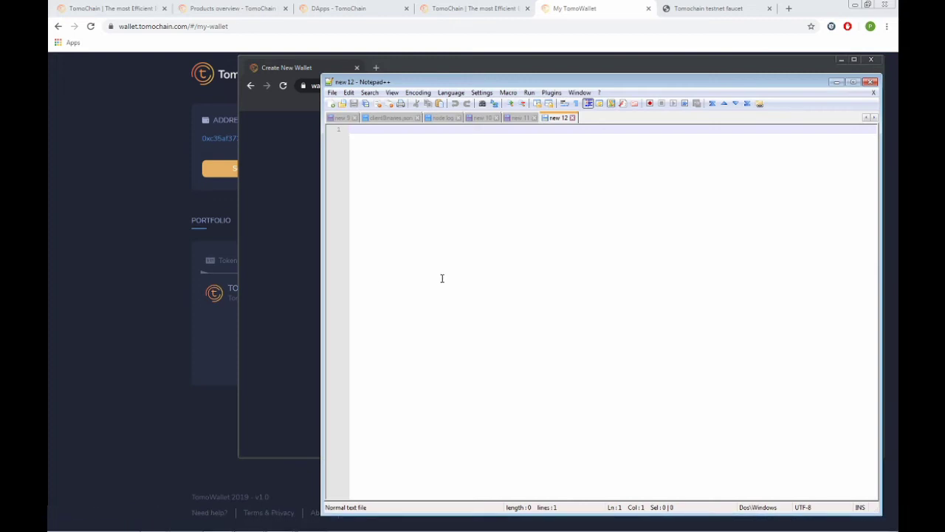
pyautogui.hotkey('ctrl', 'v')
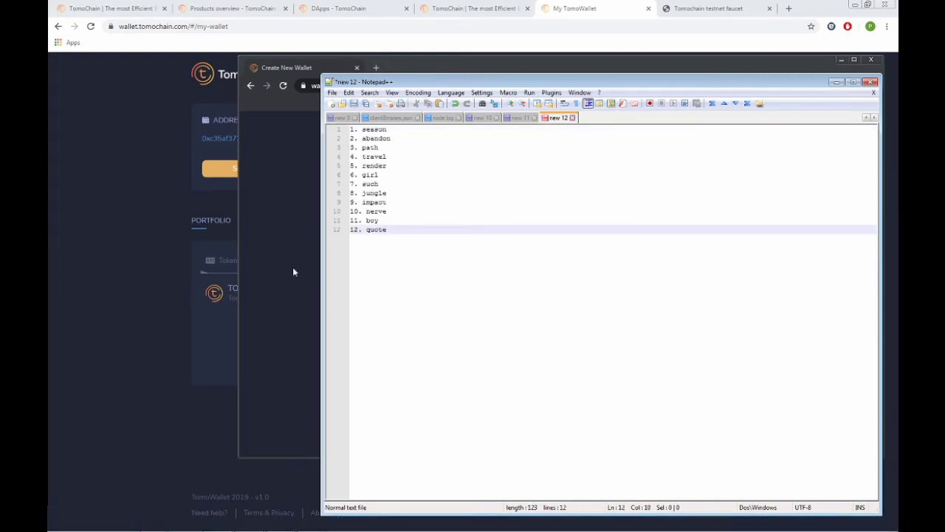
pyautogui.click(292, 272)
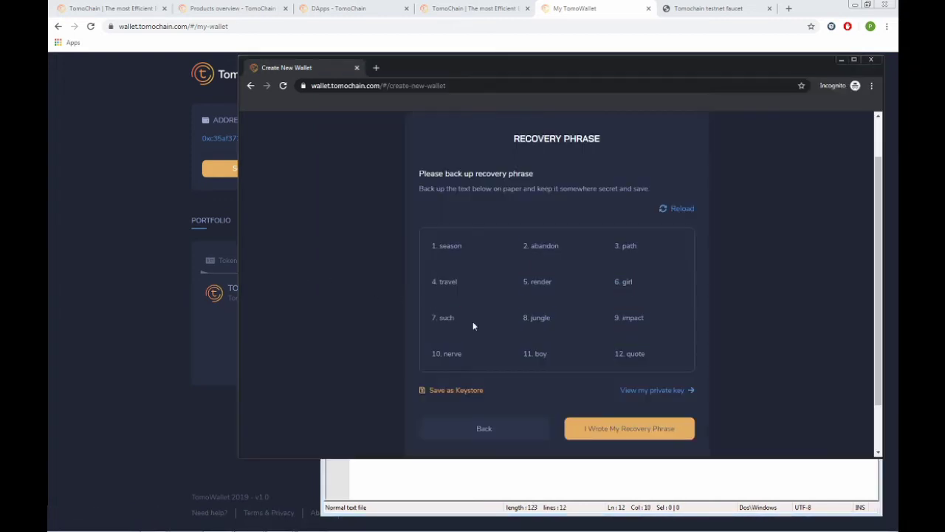
pyautogui.click(587, 423)
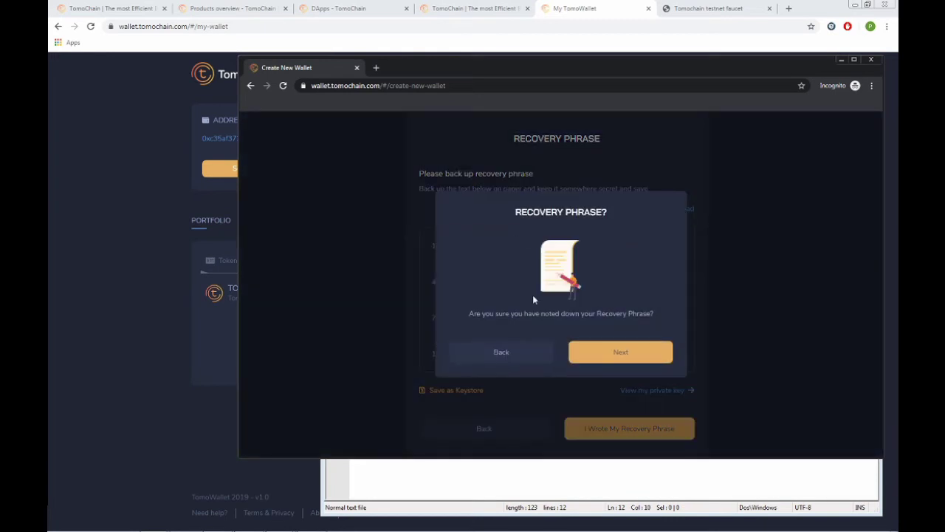
# Place recovery words into slots 1 to 8 in order, checking the Notepad++ list.
pyautogui.click(607, 352)
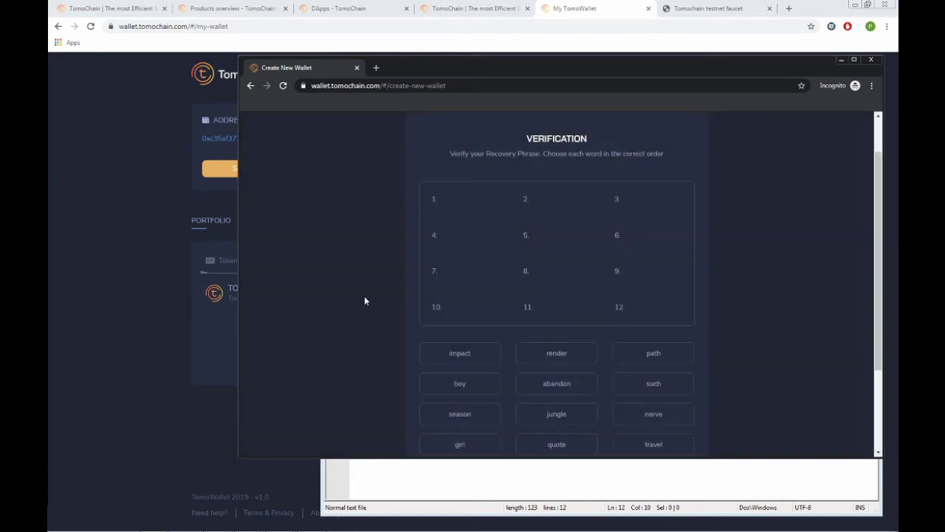
pyautogui.hotkey('alt', 'Tab')
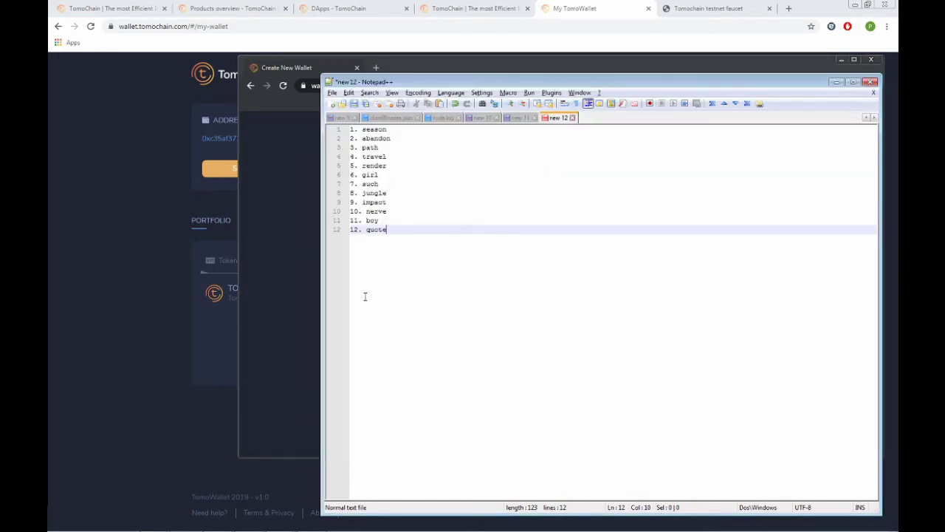
pyautogui.hotkey('alt', 'Tab')
pyautogui.click(468, 414)
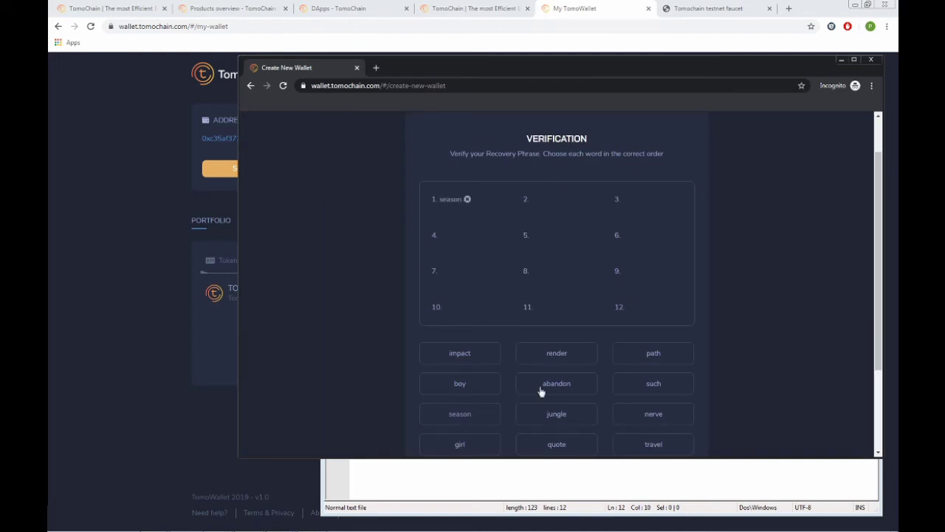
pyautogui.click(542, 389)
pyautogui.click(637, 358)
pyautogui.hotkey('alt', 'Tab')
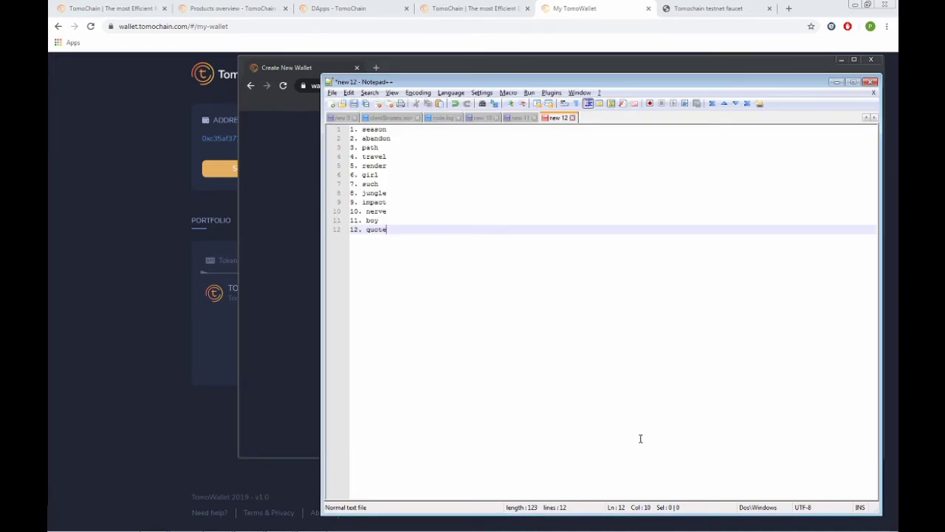
pyautogui.hotkey('alt', 'Tab')
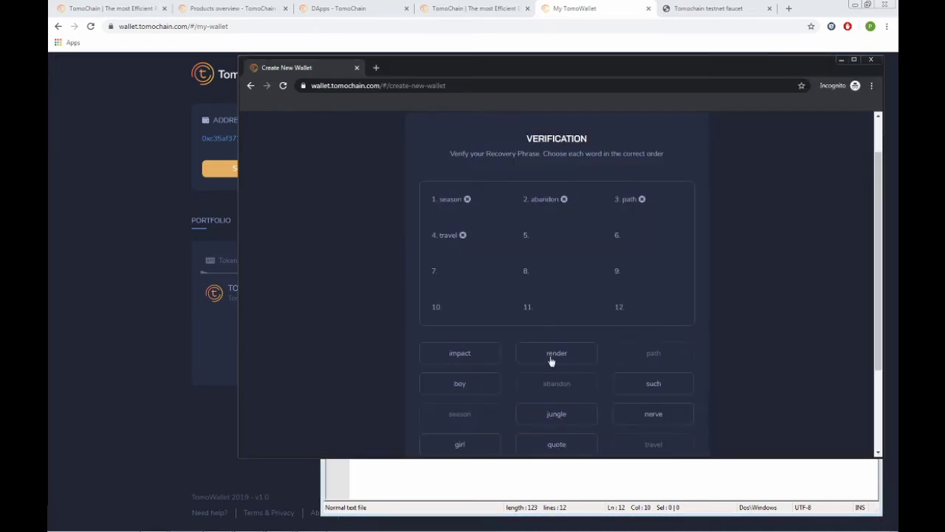
pyautogui.click(551, 360)
pyautogui.click(487, 444)
pyautogui.click(631, 387)
pyautogui.click(584, 415)
# Fill slots 9 to 12, verify the phrase, open the new wallet, and return to the testnet wallet.
pyautogui.hotkey('alt', 'Tab')
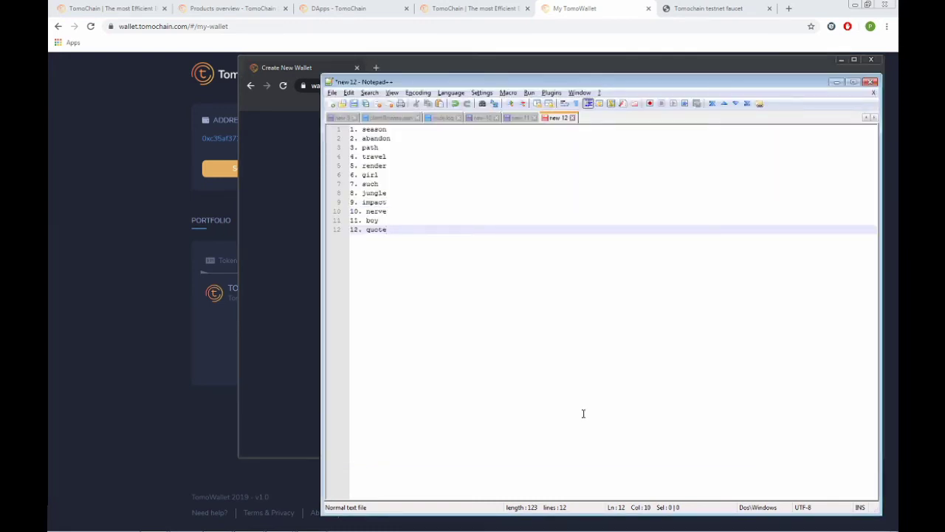
pyautogui.hotkey('alt', 'Tab')
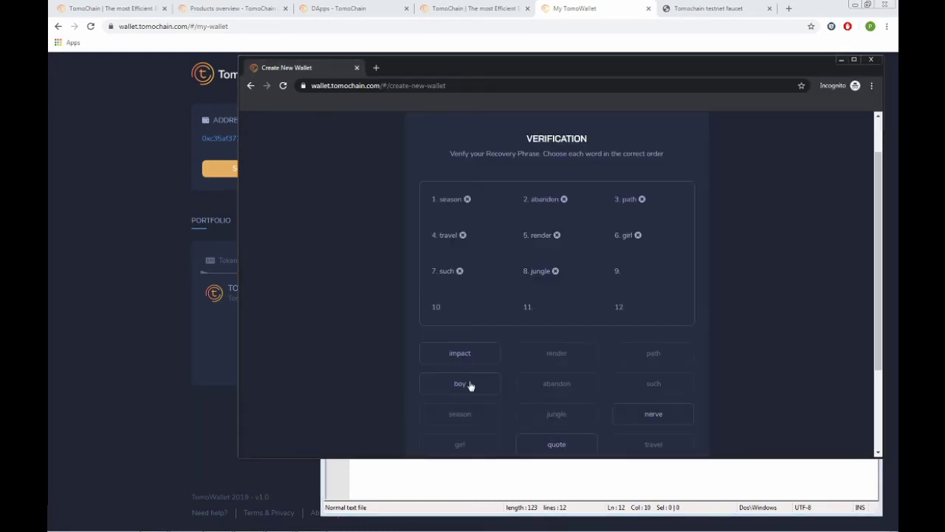
pyautogui.click(466, 357)
pyautogui.click(626, 419)
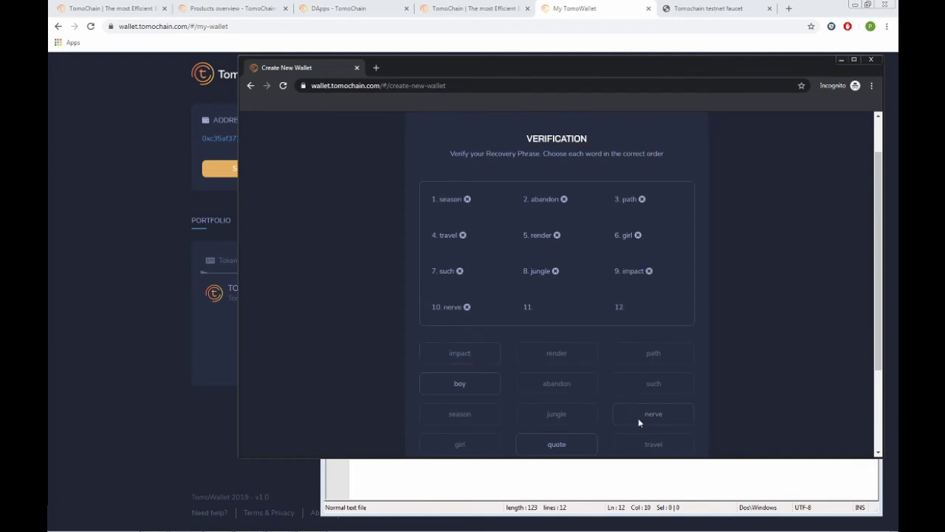
pyautogui.click(476, 386)
pyautogui.click(543, 444)
pyautogui.scroll(-3, 761, 397)
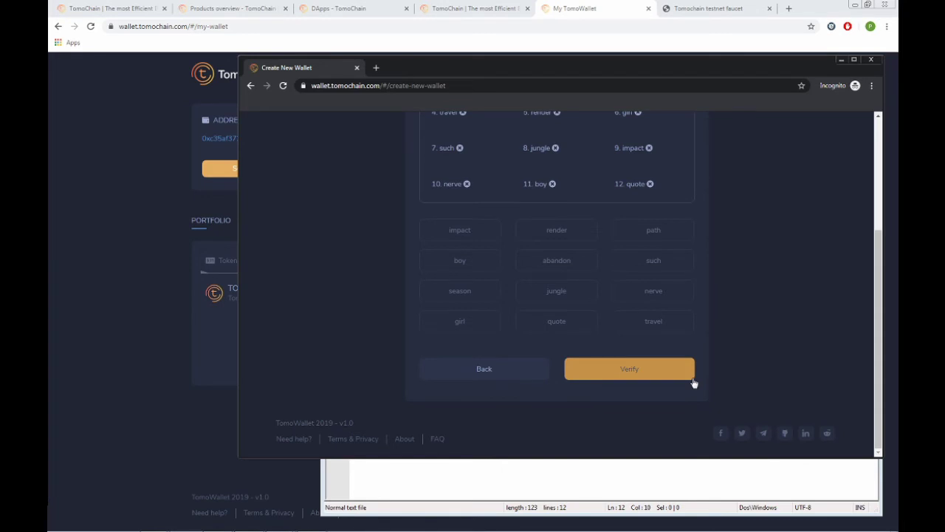
pyautogui.click(692, 378)
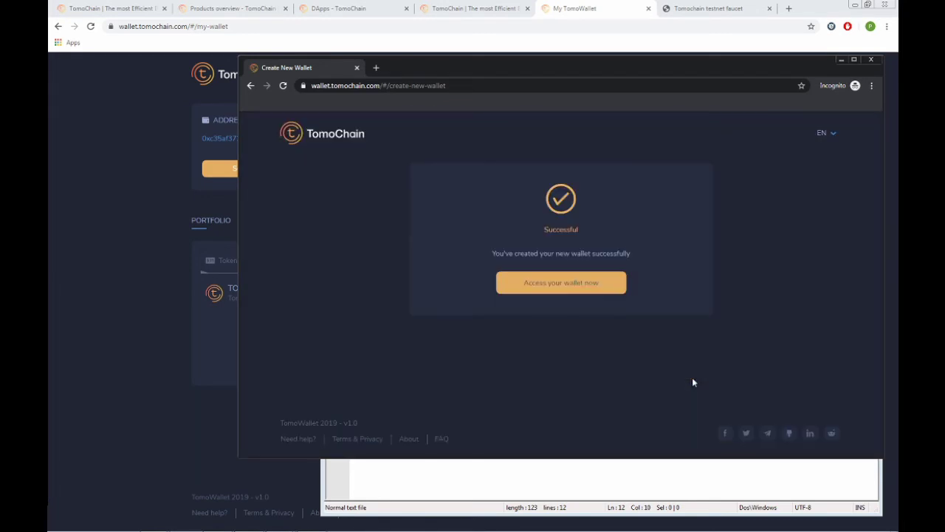
pyautogui.click(565, 285)
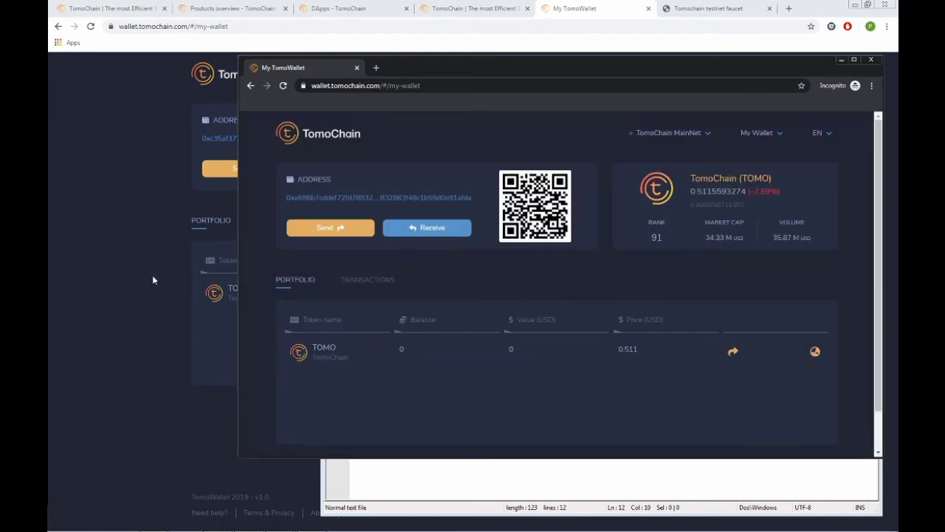
pyautogui.click(143, 276)
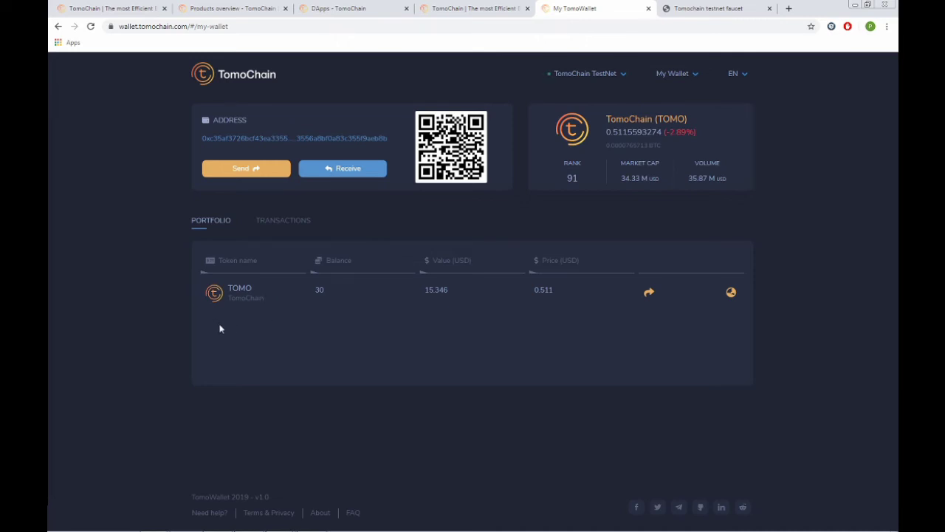
# Reload the testnet wallet with F5 until its balance shows 45 TOMO.
pyautogui.press('F5')
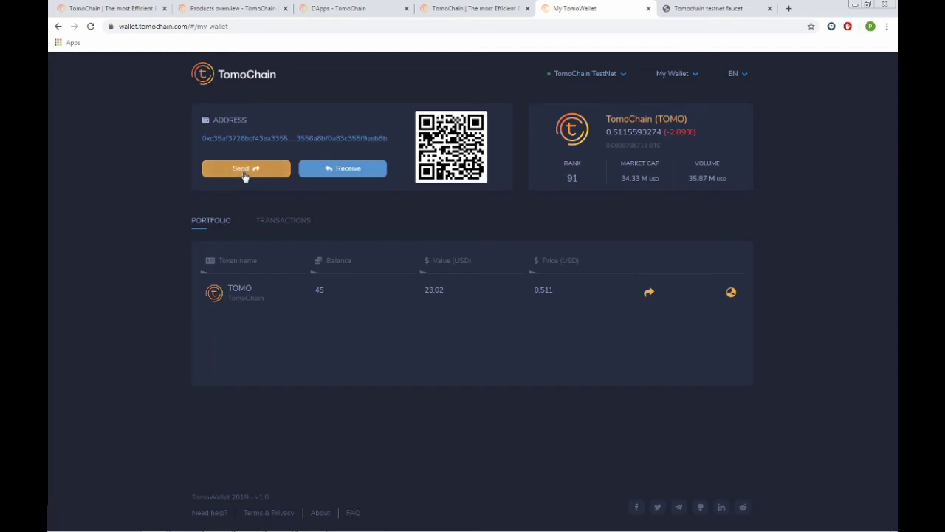
pyautogui.hotkey('alt', 'Tab')
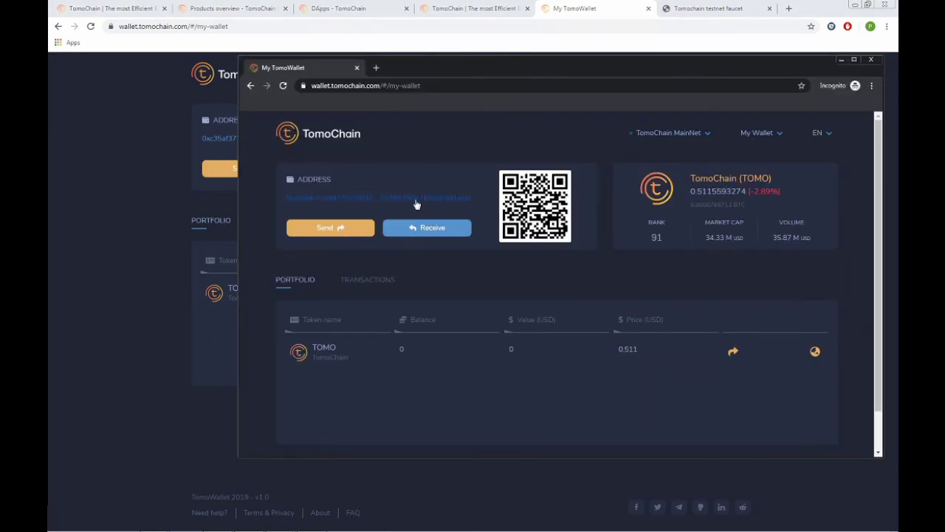
# Start a TOMO transfer with the second wallet's copied address as recipient.
pyautogui.click(416, 199)
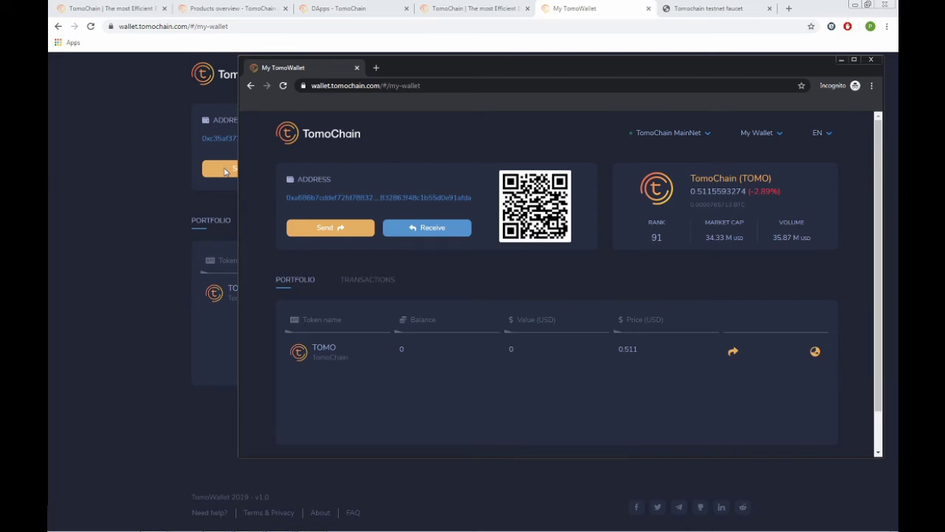
pyautogui.click(180, 179)
pyautogui.click(244, 171)
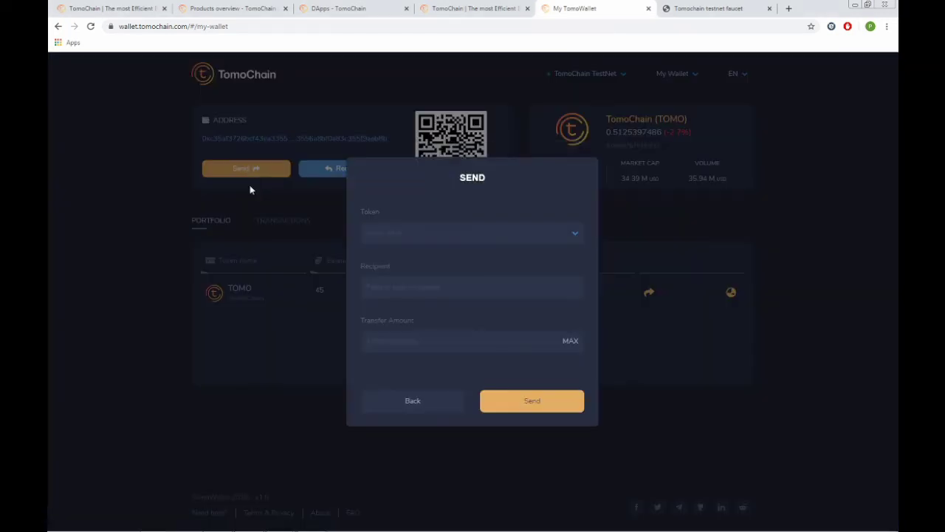
pyautogui.click(398, 232)
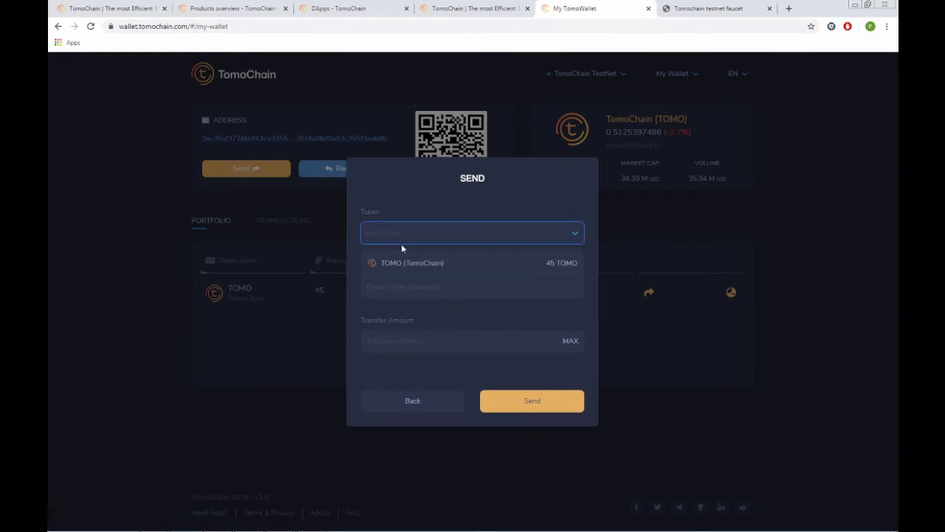
pyautogui.click(409, 268)
pyautogui.click(399, 285)
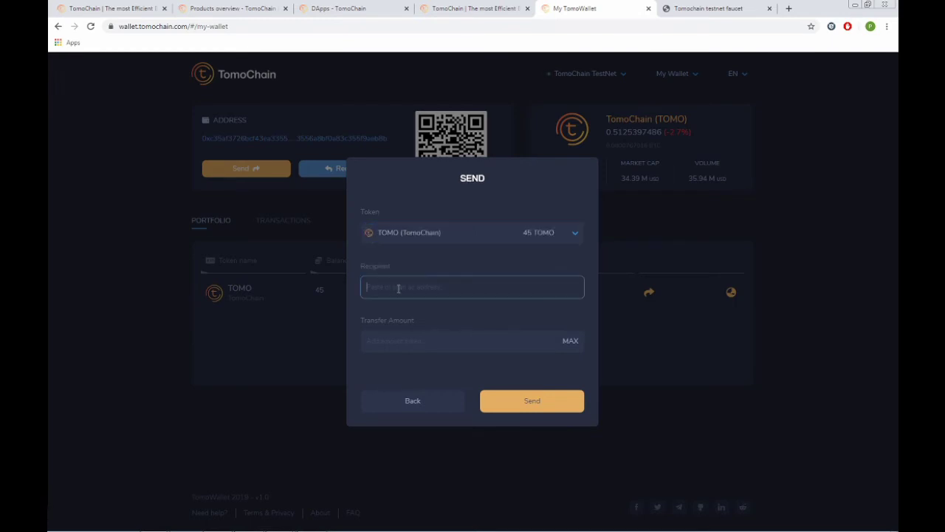
pyautogui.hotkey('ctrl', 'v')
# Send and confirm the 15 TOMO amount, then dismiss the success message.
pyautogui.click(396, 337)
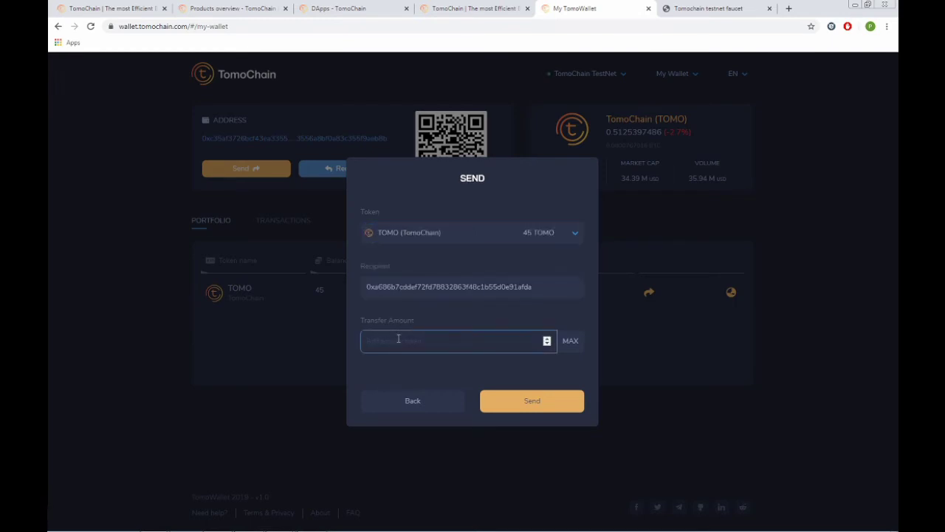
pyautogui.write('15')
pyautogui.click(504, 397)
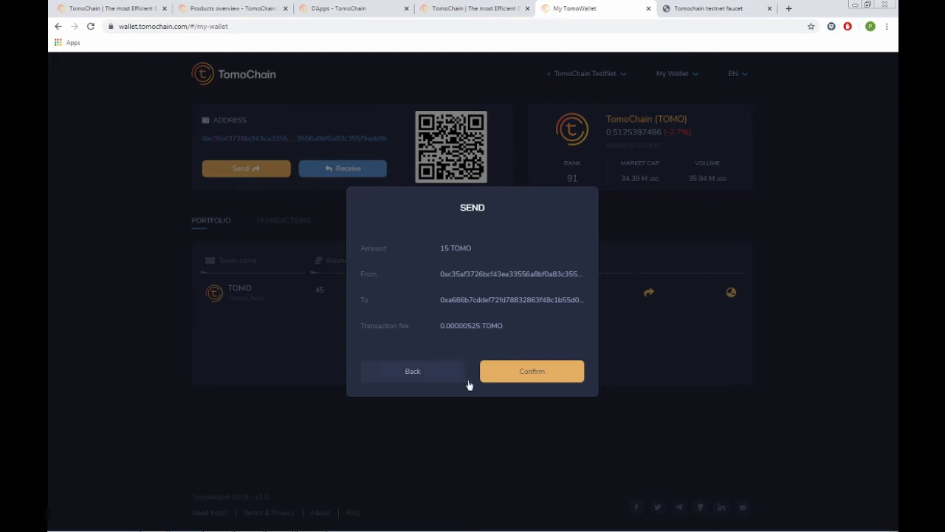
pyautogui.click(502, 378)
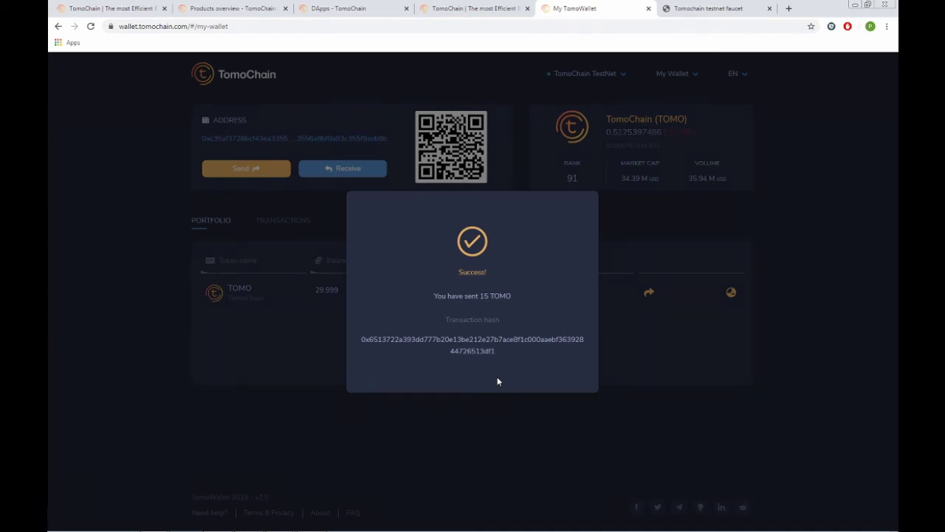
pyautogui.click(293, 403)
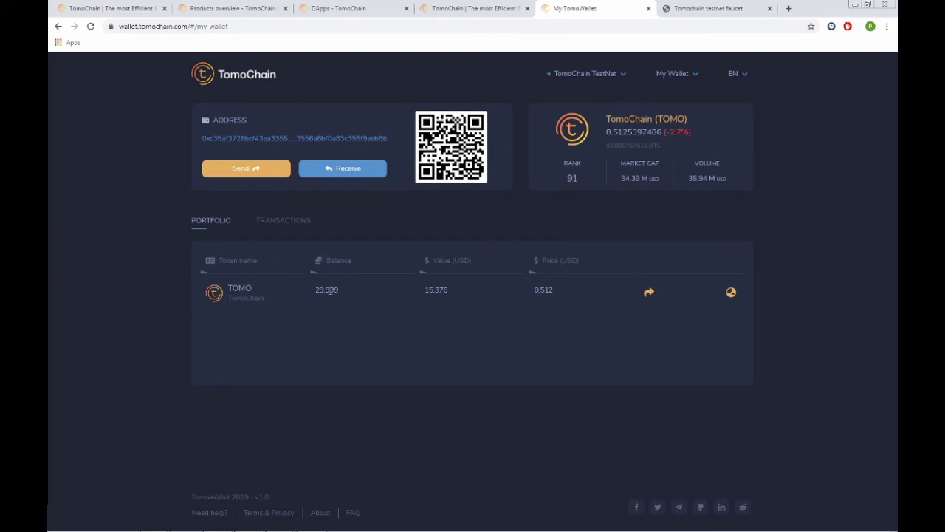
pyautogui.hotkey('alt', 'Tab')
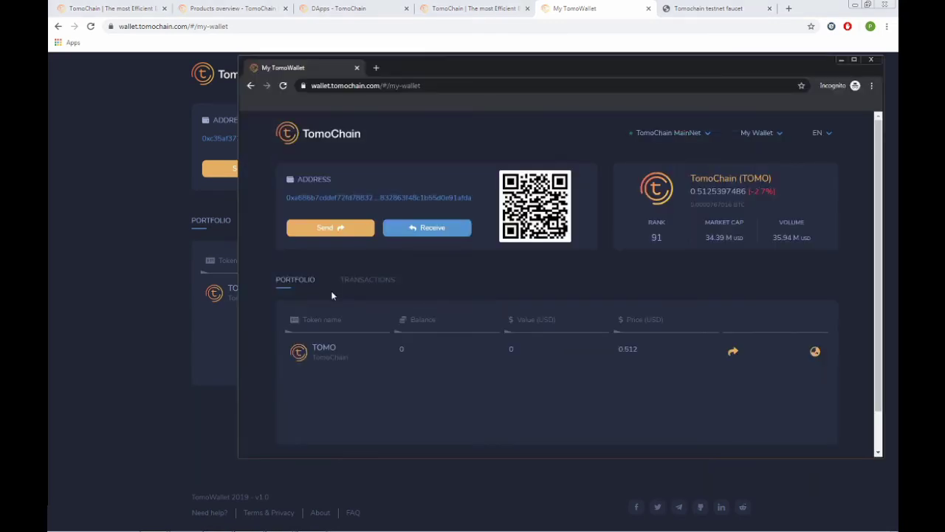
pyautogui.press('F5')
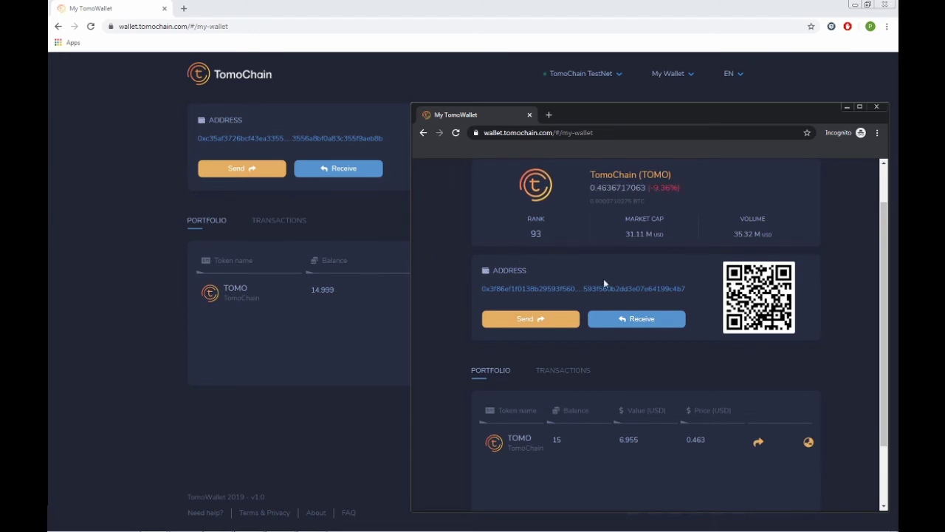
pyautogui.scroll(2, 650, 255)
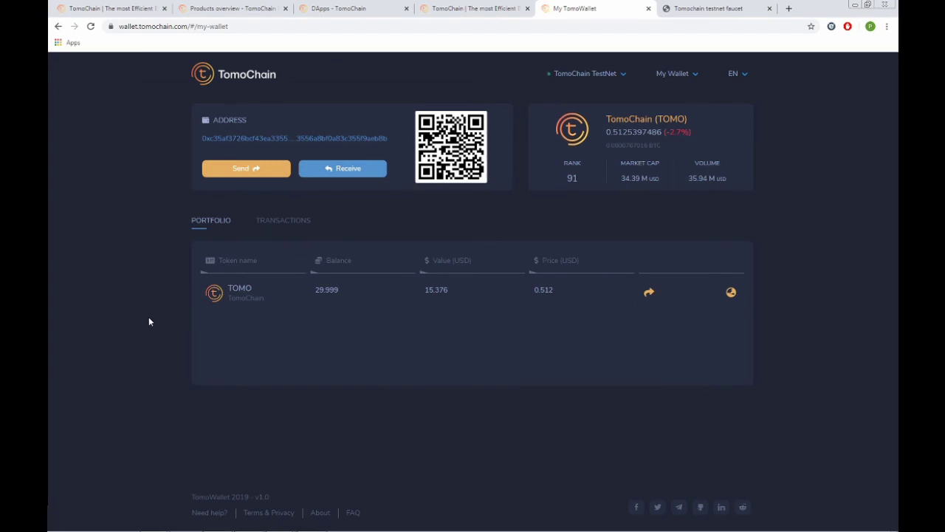
# Open Chrome's Developer Tools from the More tools menu.
pyautogui.click(887, 27)
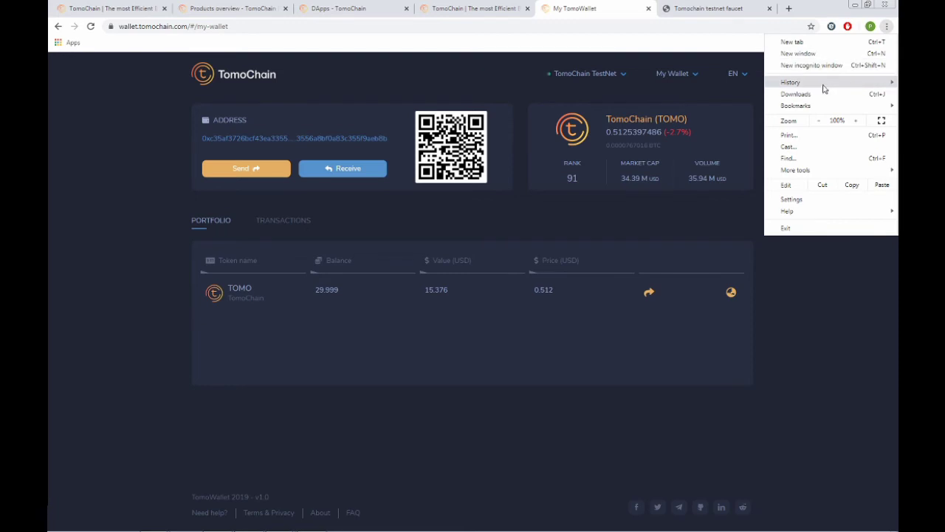
pyautogui.moveTo(822, 90)
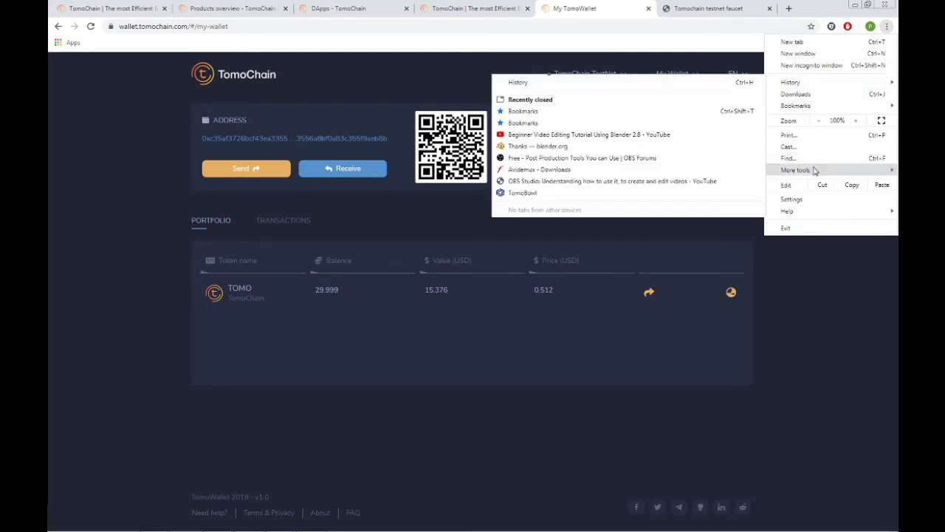
pyautogui.moveTo(814, 170)
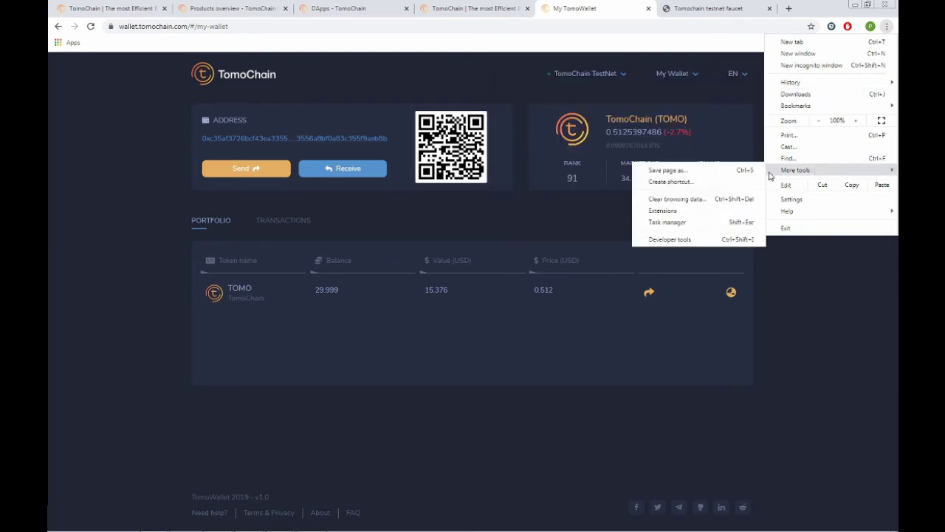
pyautogui.click(717, 239)
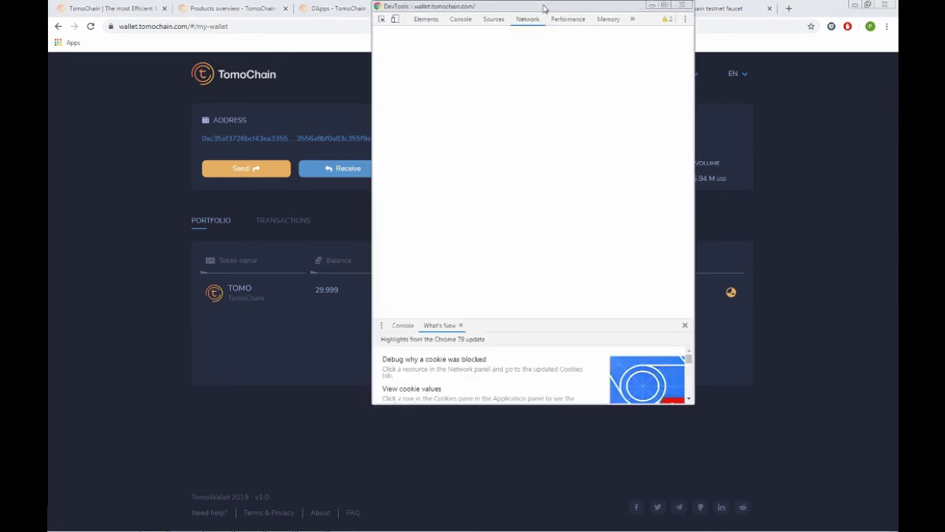
# Reposition the undocked DevTools window in front and widen it to show more columns.
pyautogui.moveTo(543, 6); pyautogui.dragTo(589, 56)
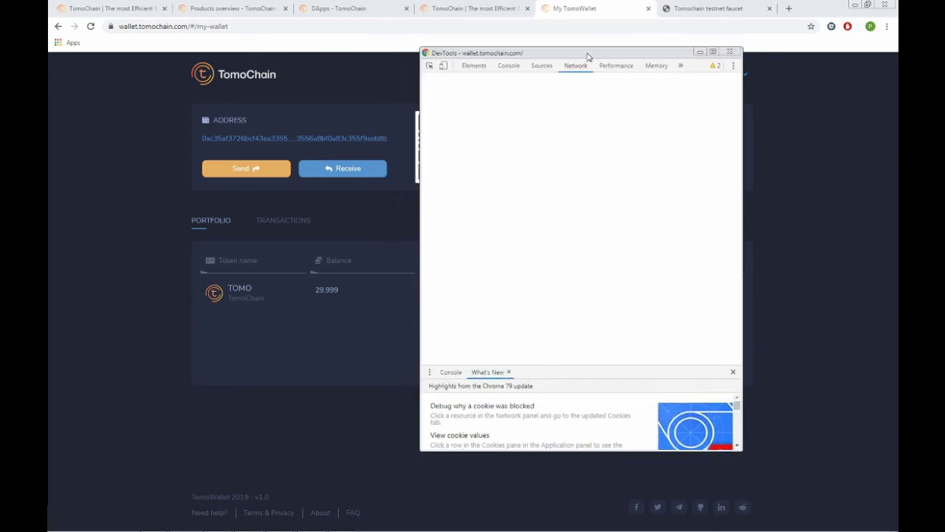
pyautogui.click(419, 51)
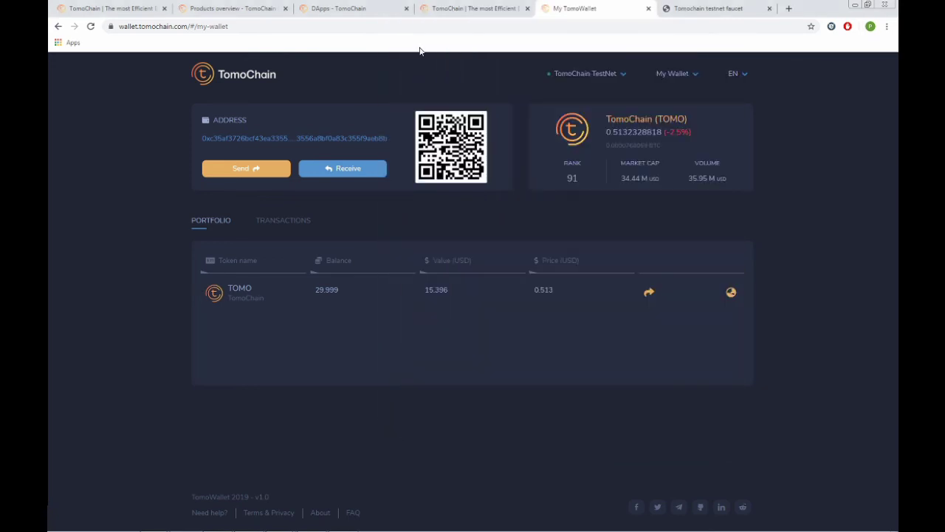
pyautogui.hotkey('alt', 'Tab')
pyautogui.moveTo(419, 46); pyautogui.dragTo(115, 67)
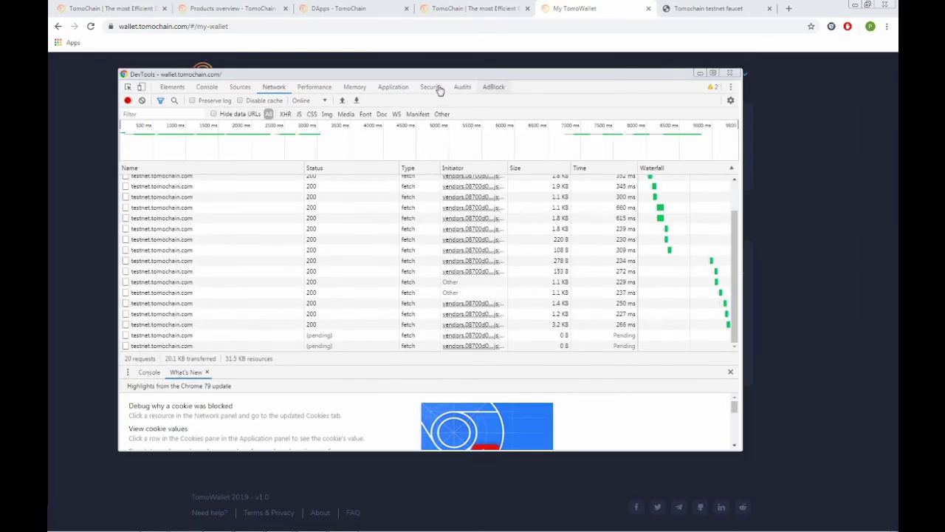
# Show the wallet origin's Session Storage entry in the Application panel and expand web3Info.
pyautogui.click(433, 87)
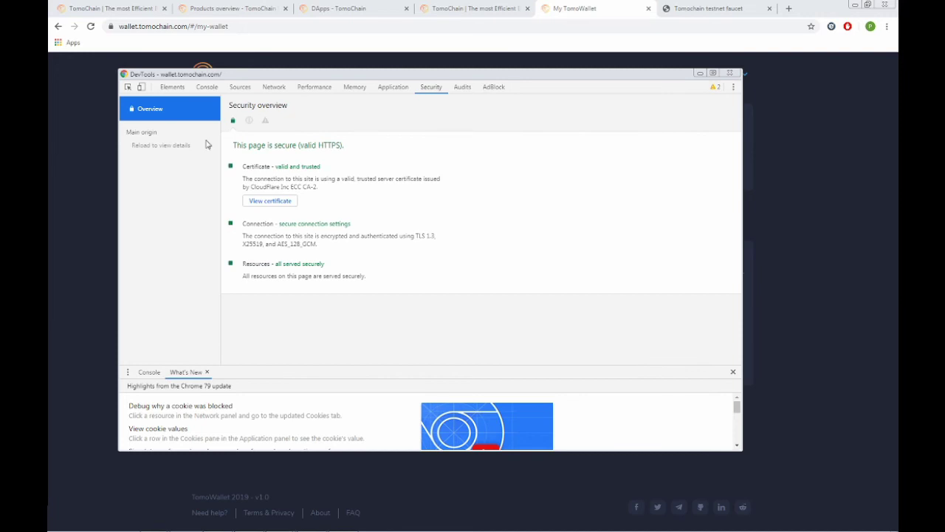
pyautogui.click(404, 88)
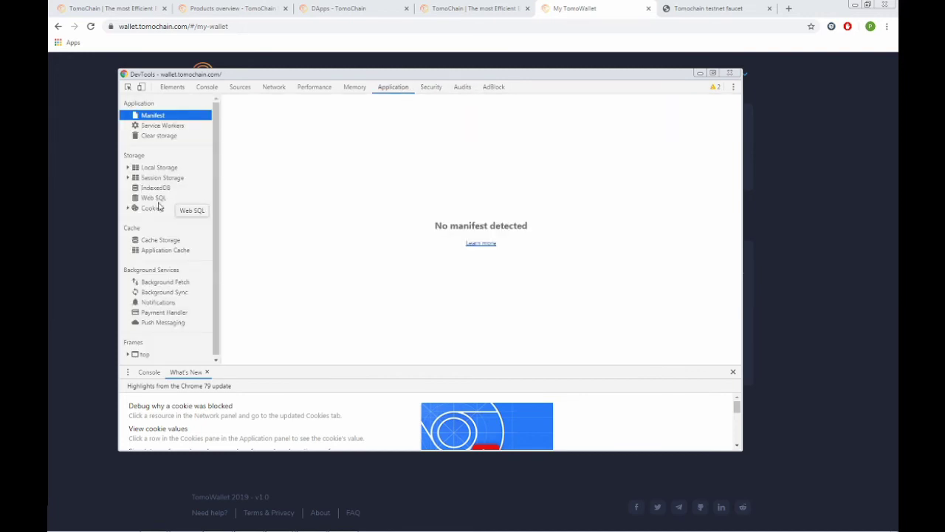
pyautogui.click(134, 181)
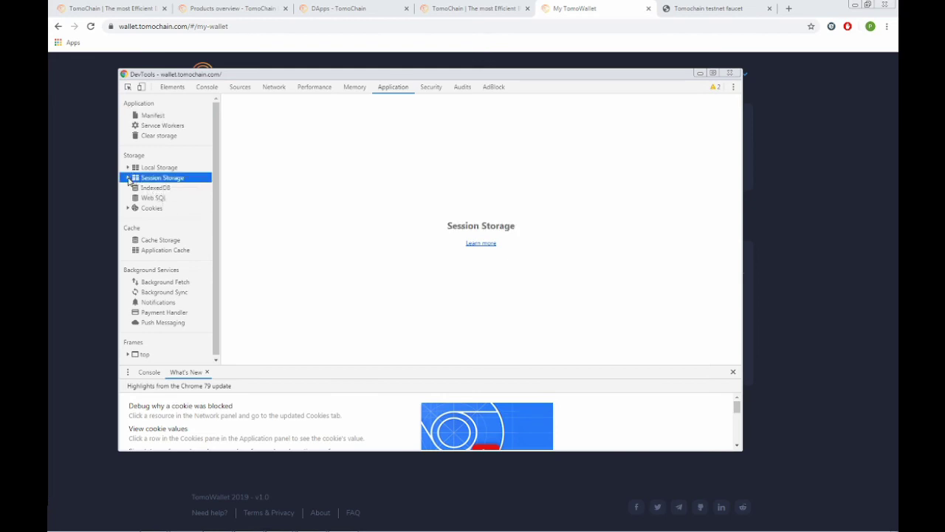
pyautogui.click(130, 179)
pyautogui.click(156, 191)
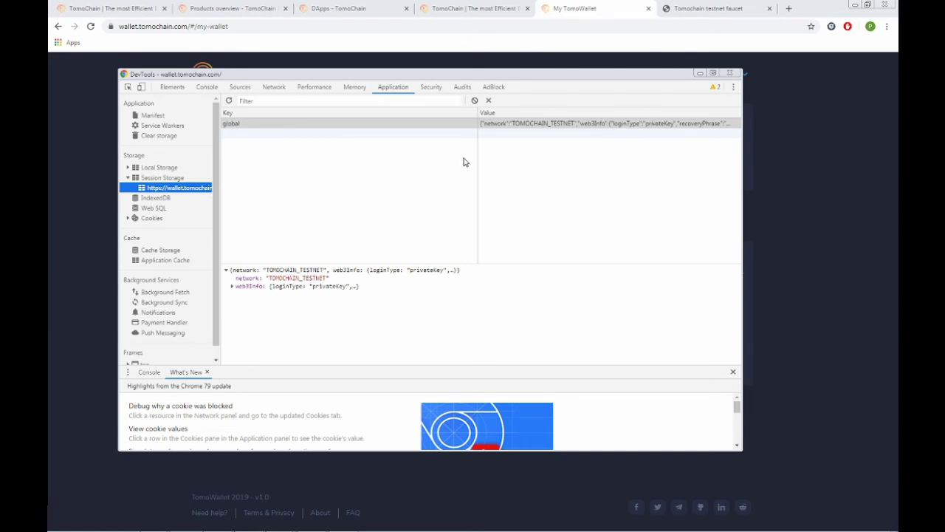
pyautogui.click(233, 287)
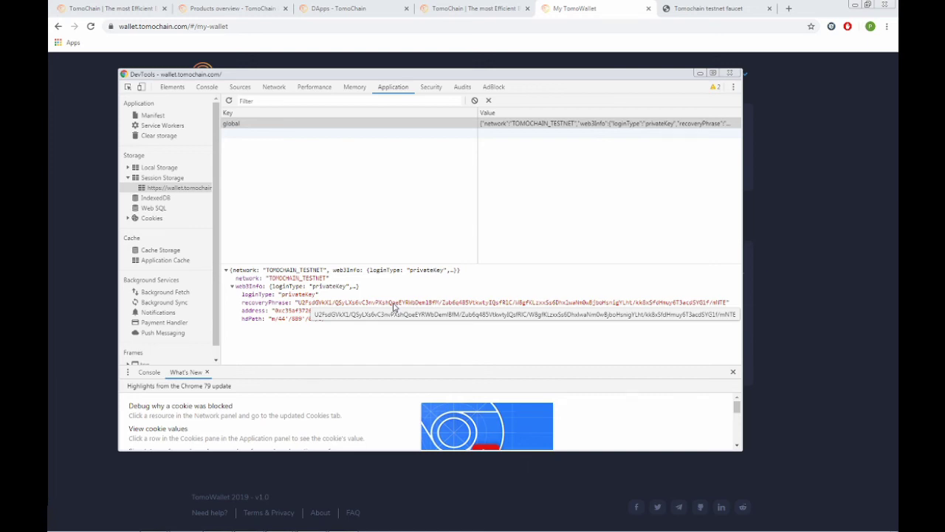
# Select the entire encrypted recoveryPhrase value and copy it.
pyautogui.doubleClick(394, 303)
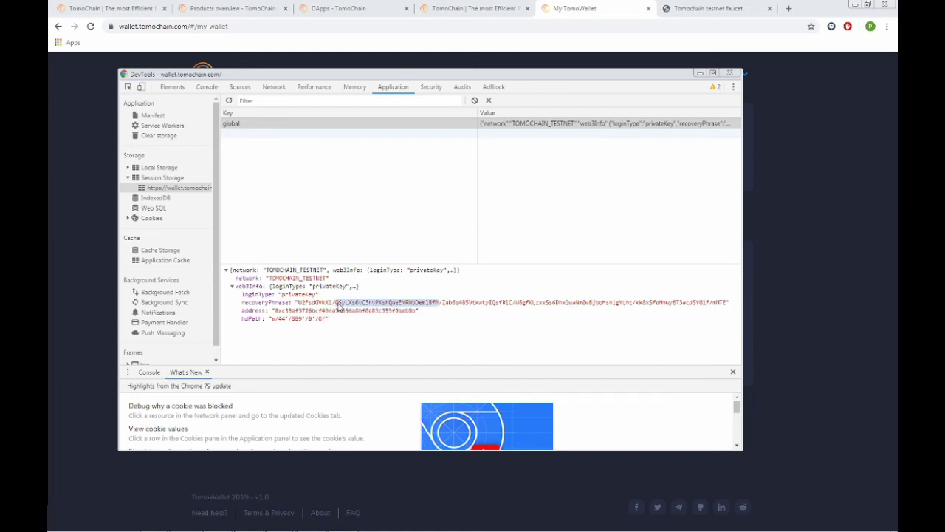
pyautogui.click(302, 306)
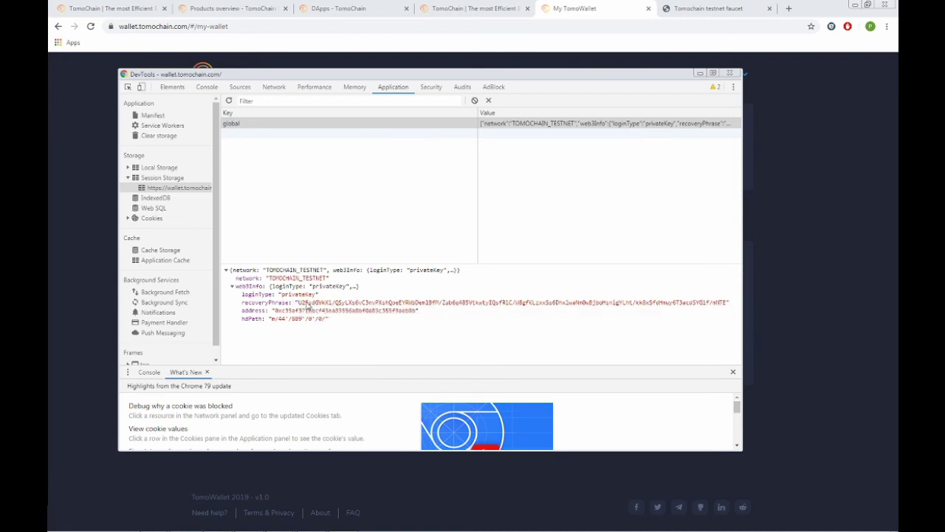
pyautogui.doubleClick(308, 303)
pyautogui.click(300, 304)
pyautogui.doubleClick(322, 307)
pyautogui.click(300, 307)
pyautogui.moveTo(299, 307); pyautogui.dragTo(715, 305)
pyautogui.rightClick(715, 305)
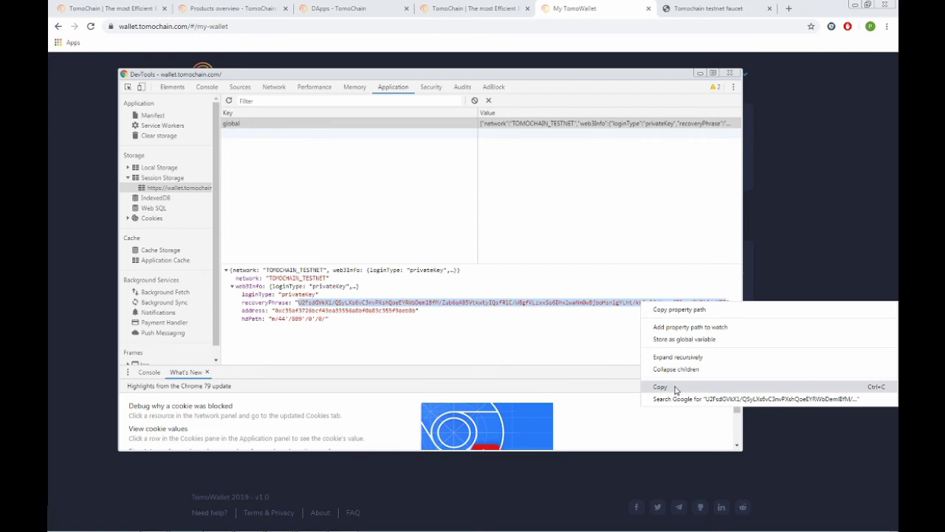
pyautogui.click(668, 388)
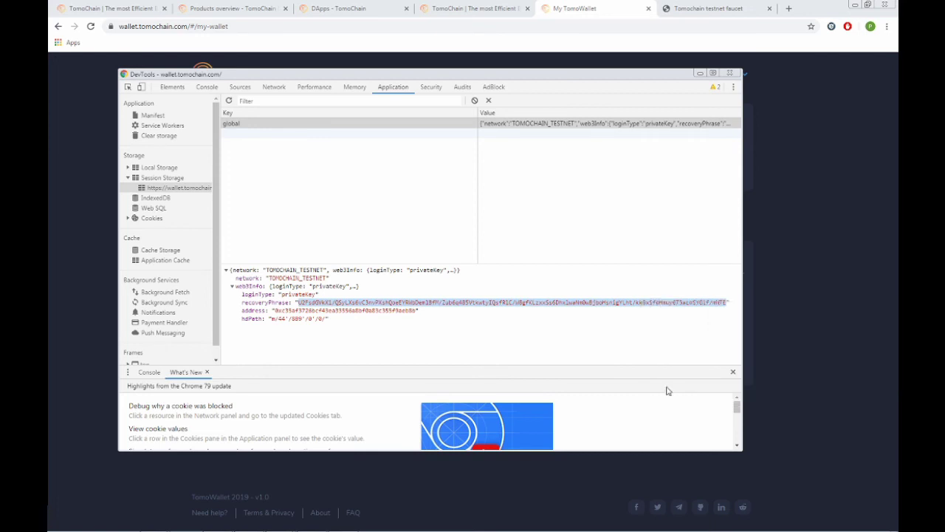
# Search all of the wallet's source files for recoveryPhrase.
pyautogui.click(240, 87)
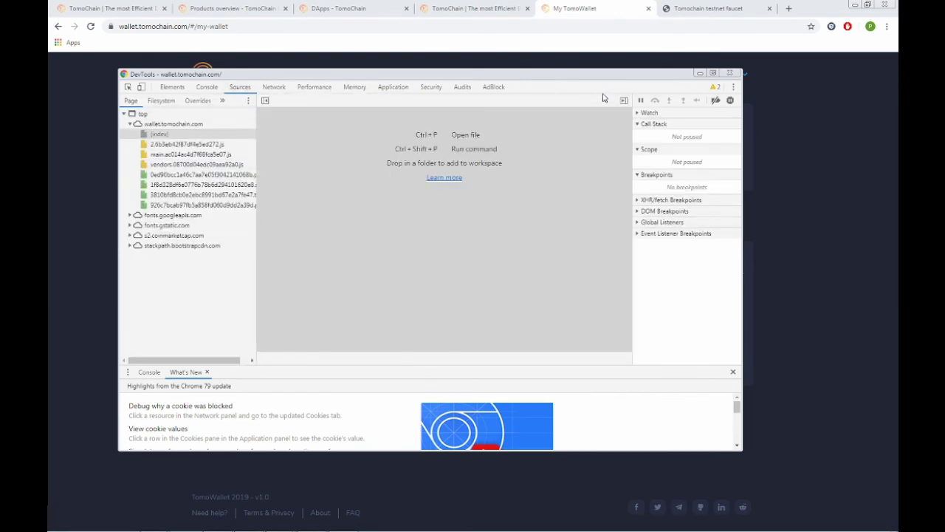
pyautogui.click(732, 88)
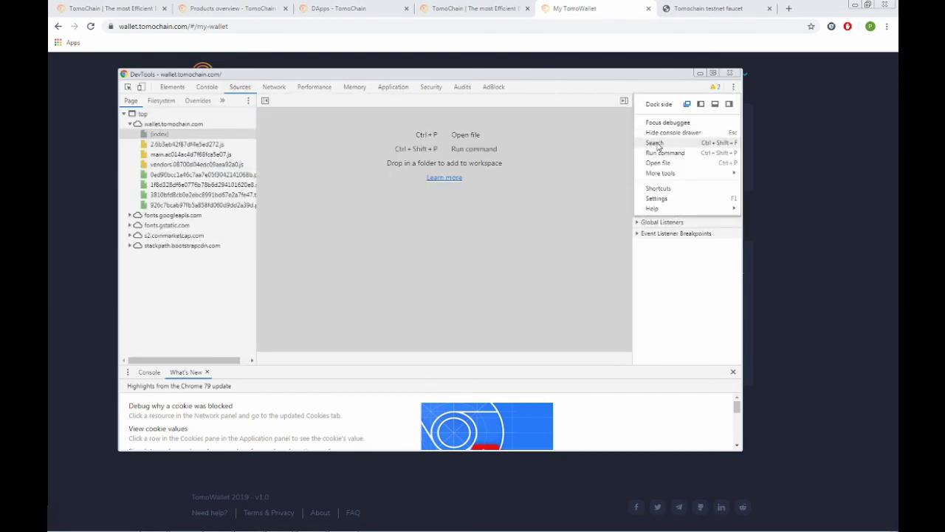
pyautogui.click(655, 143)
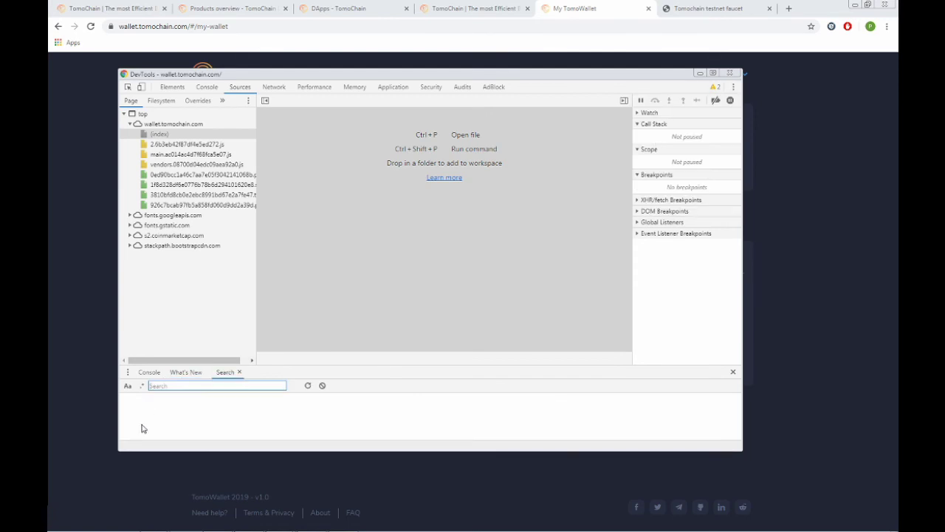
pyautogui.write('recoveryPhrase')
pyautogui.press('Return')
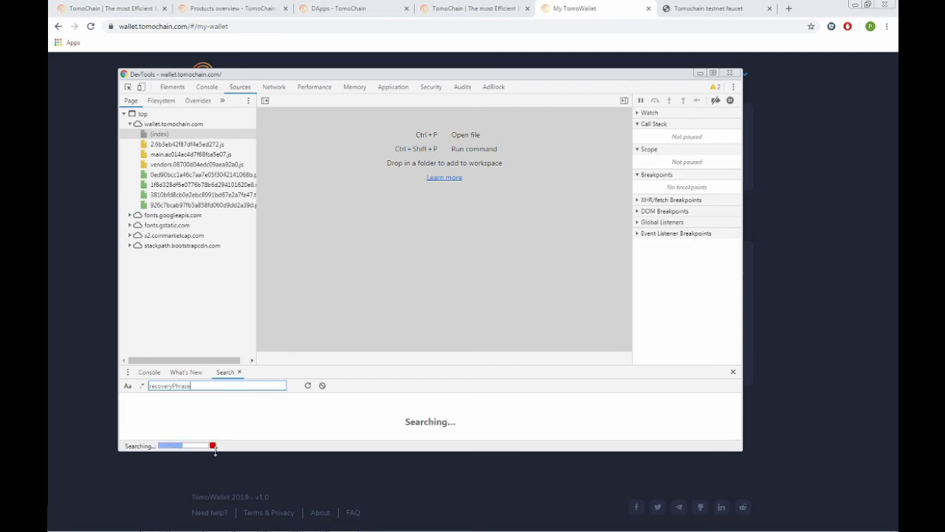
# Open the single matching line in main.ac014ac4d7f68fca5e07.js.
pyautogui.moveTo(214, 451); pyautogui.dragTo(211, 491)
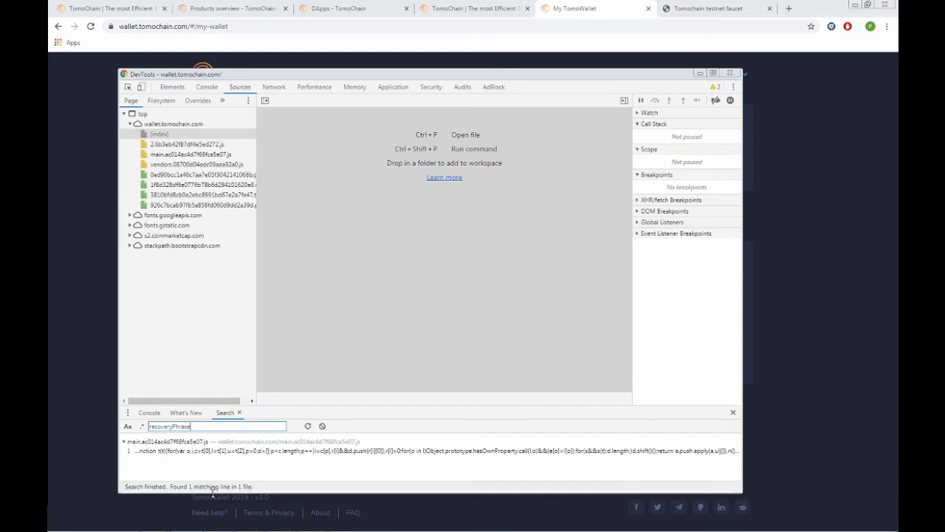
pyautogui.click(197, 453)
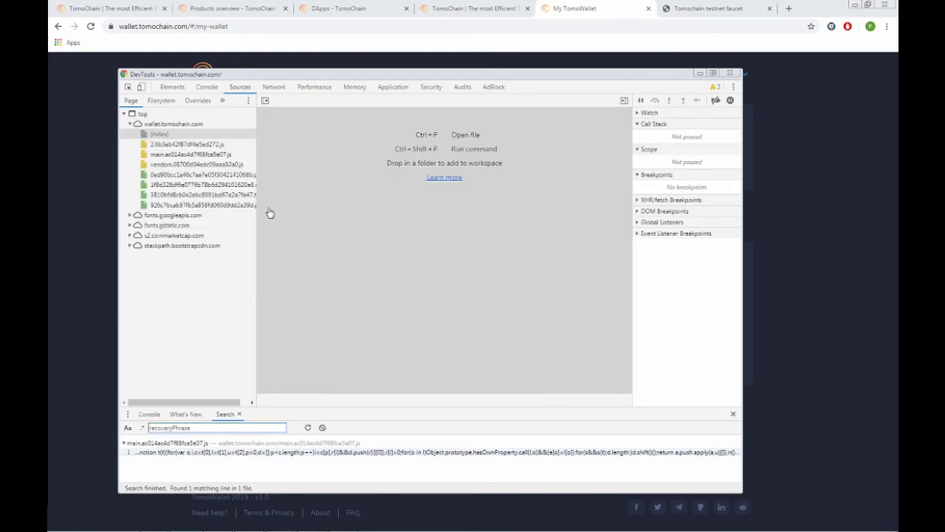
pyautogui.click(328, 451)
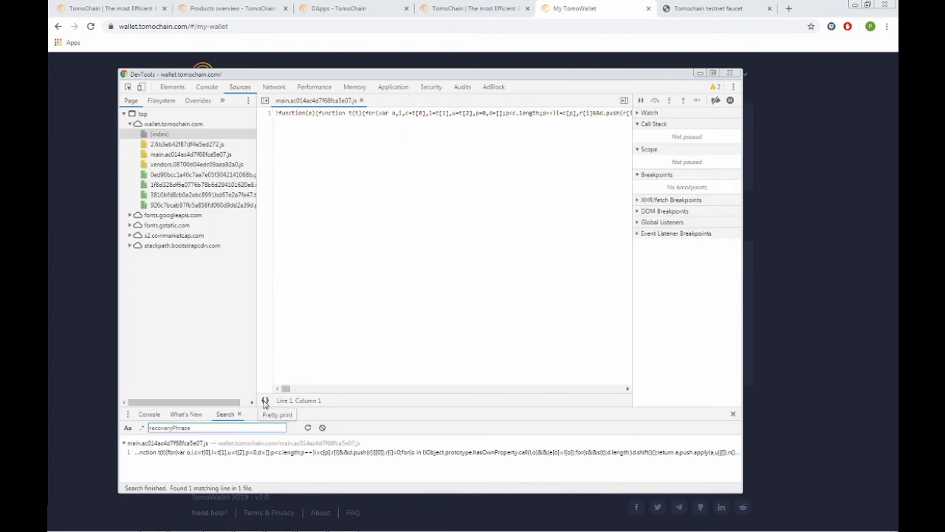
# Pretty-print main.js and find the recoveryPhrase decrypt match.
pyautogui.click(265, 402)
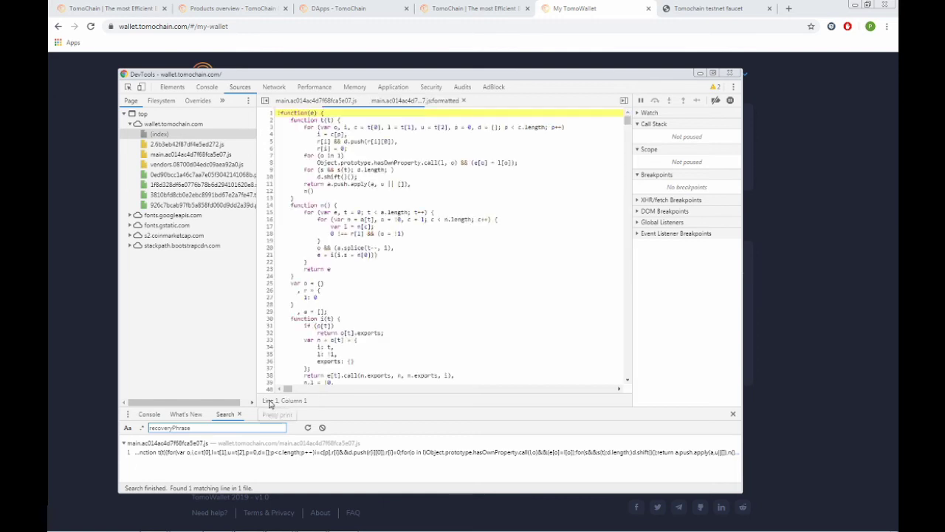
pyautogui.click(369, 212)
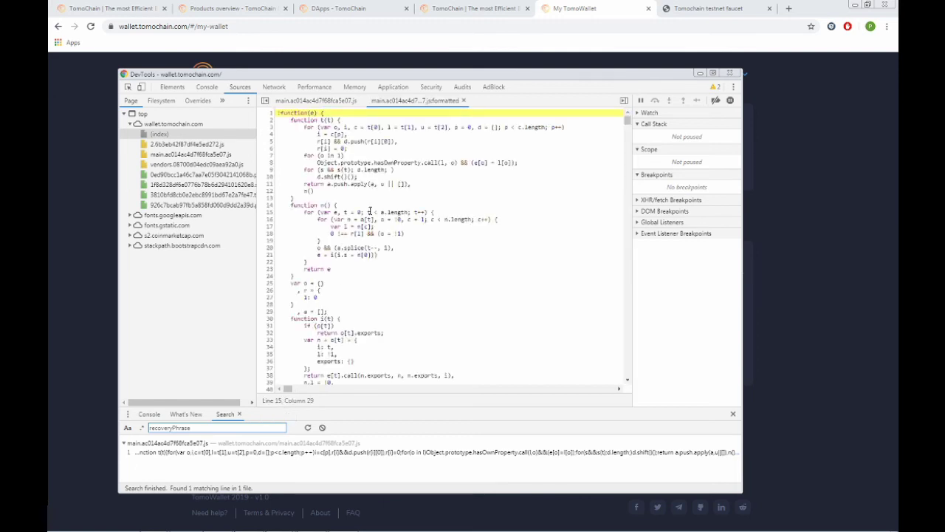
pyautogui.hotkey('ctrl', 'f')
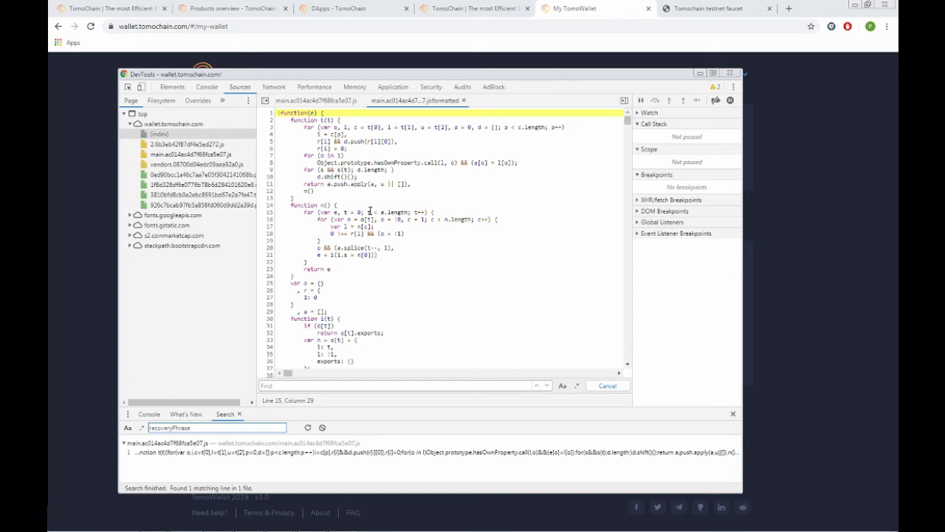
pyautogui.write('recovery')
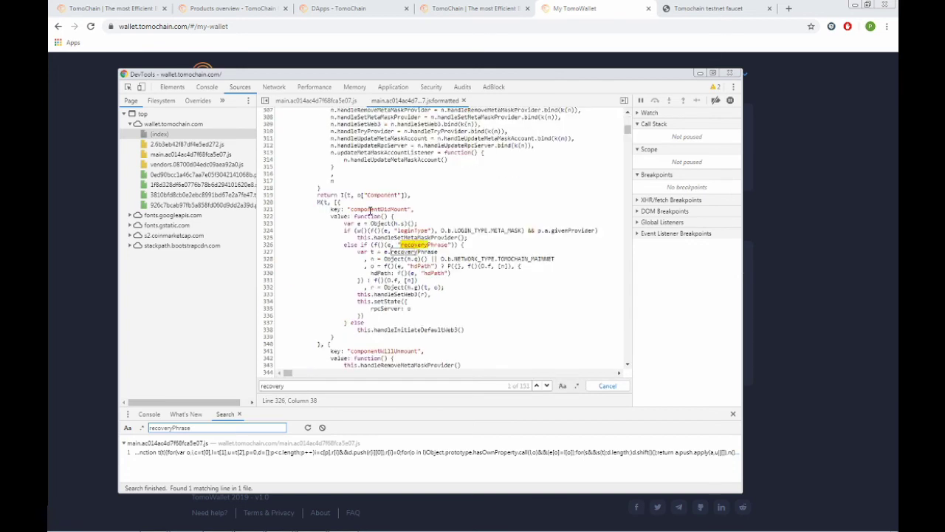
pyautogui.write('Pr')
pyautogui.press('BackSpace')
pyautogui.write('h')
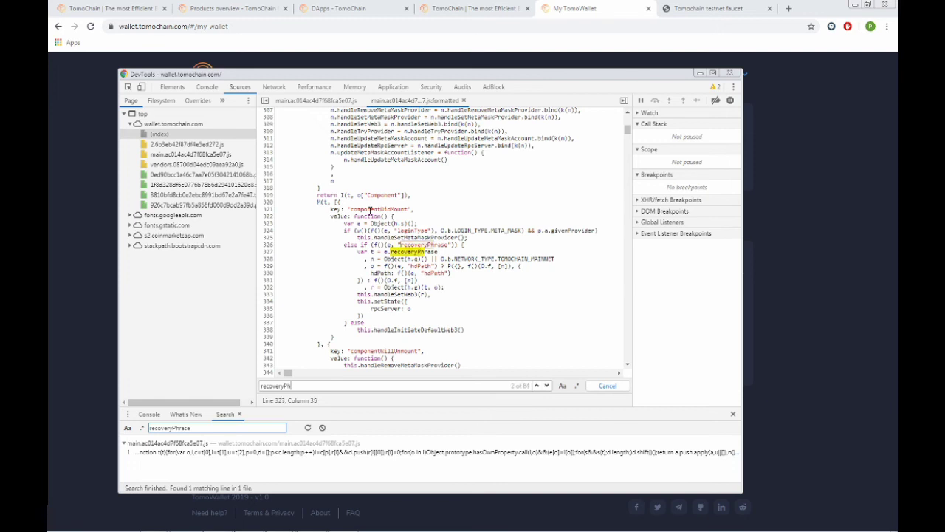
pyautogui.press('Return')
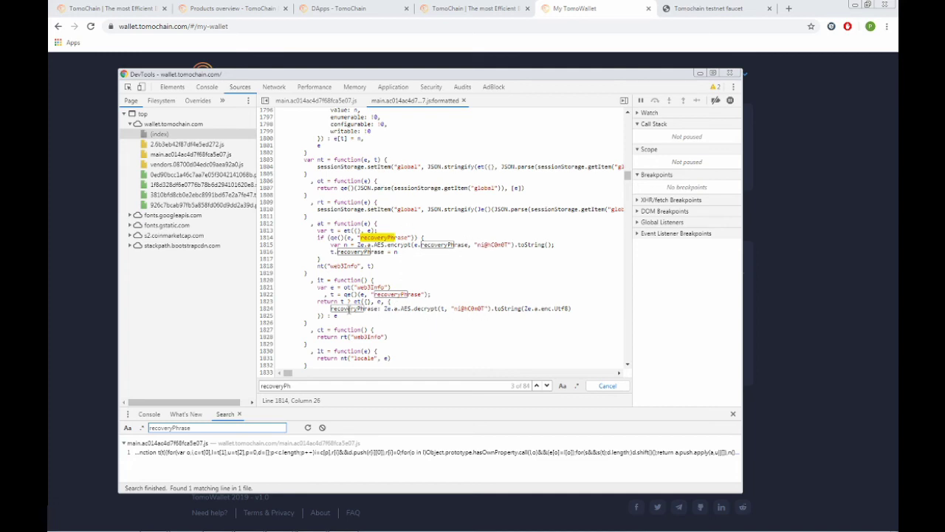
# Set a breakpoint on line 1824, where recoveryPhrase is AES-decrypted.
pyautogui.click(269, 311)
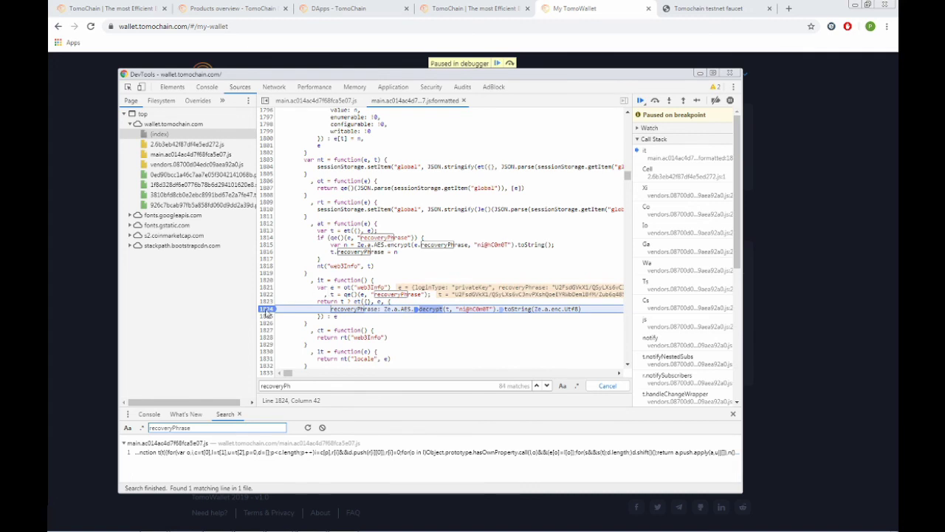
pyautogui.click(640, 100)
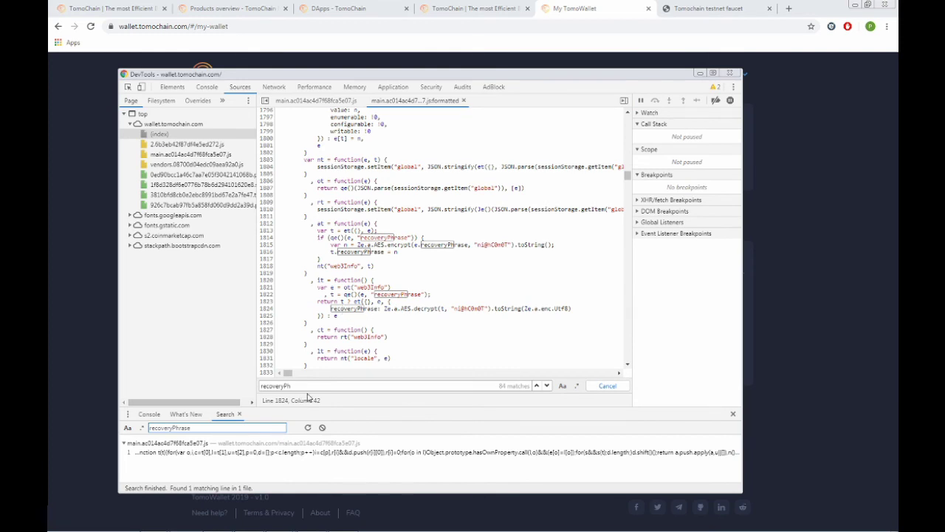
pyautogui.click(268, 309)
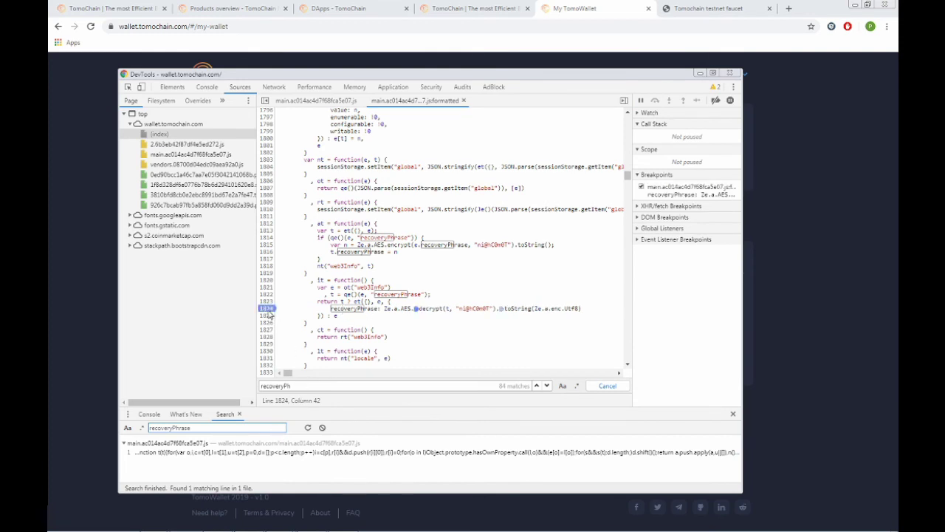
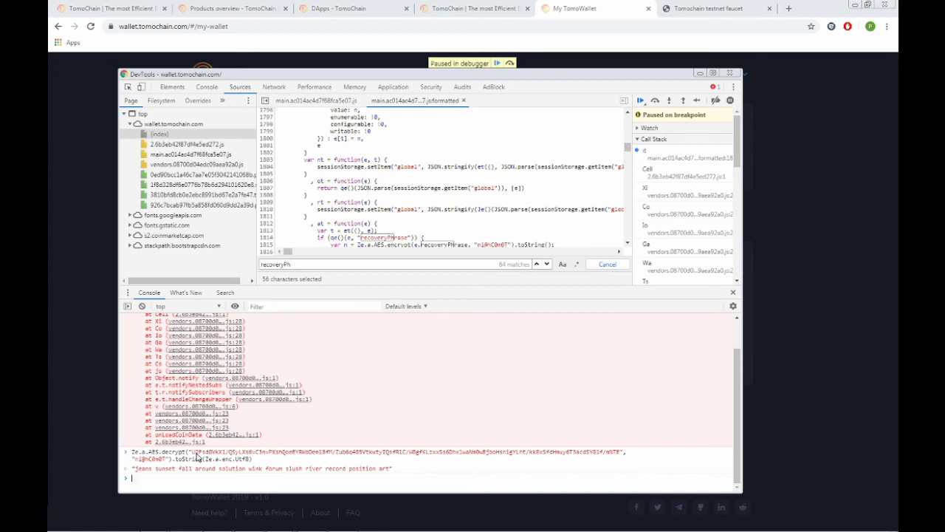
pyautogui.click(52, 361)
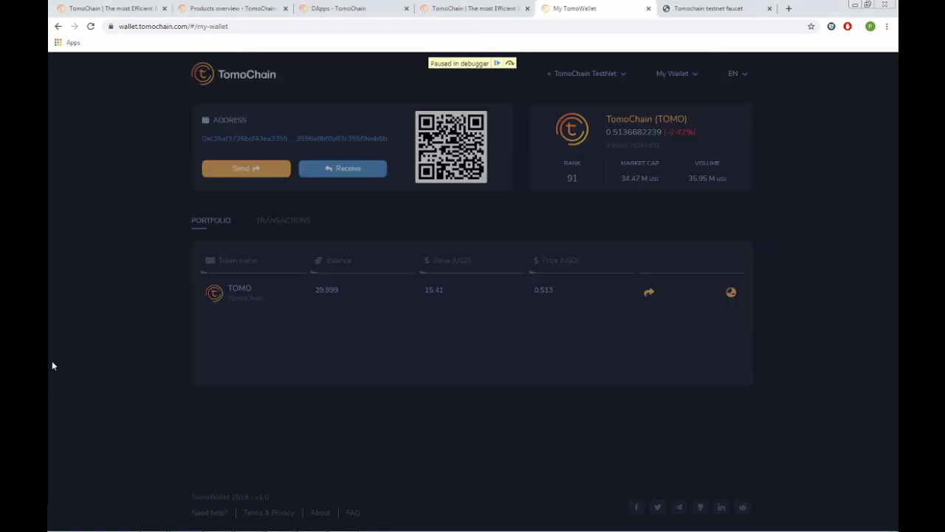
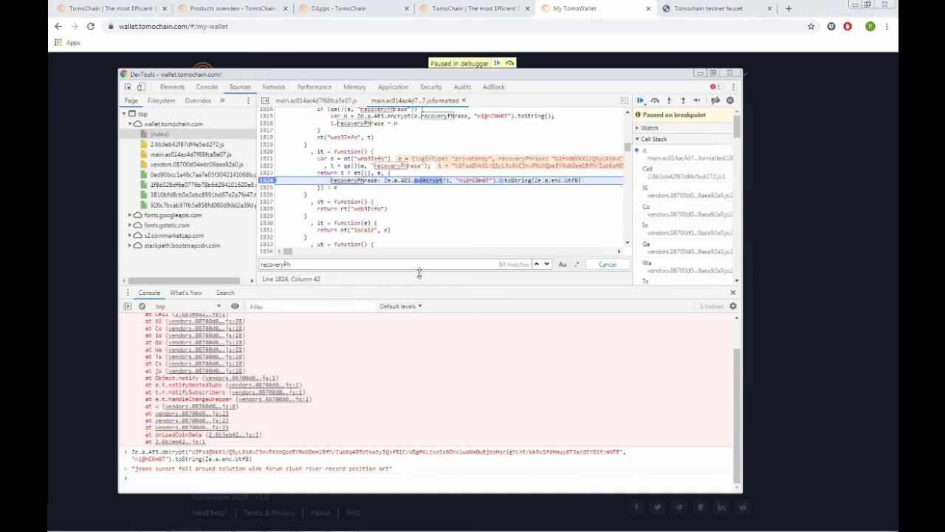
# Remove the line 1824 breakpoint, resume the script, and close DevTools to reveal the TestNet wallet.
pyautogui.click(270, 181)
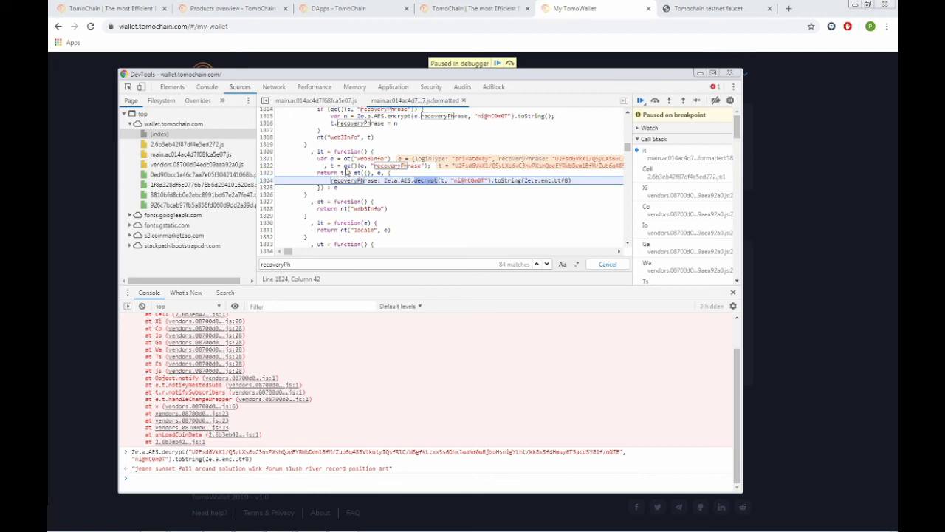
pyautogui.click(639, 101)
pyautogui.click(792, 135)
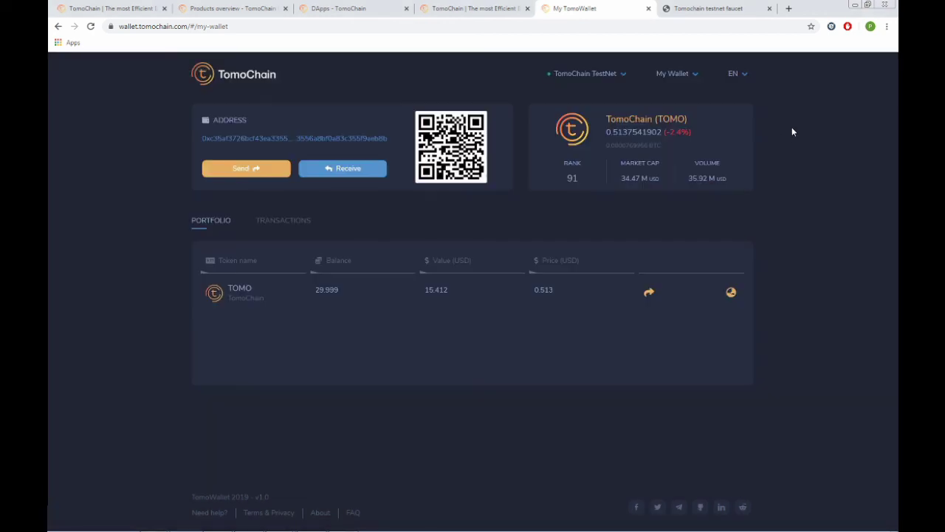